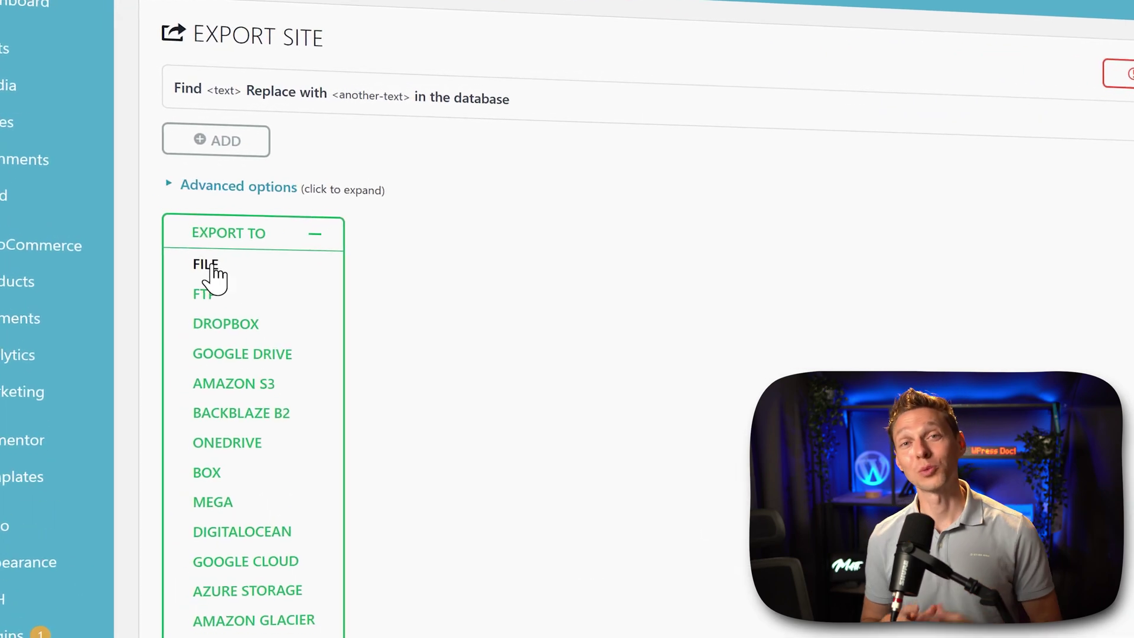
# Start an All-in-One WP Migration export to a file and view the import sources
pyautogui.click(213, 270)
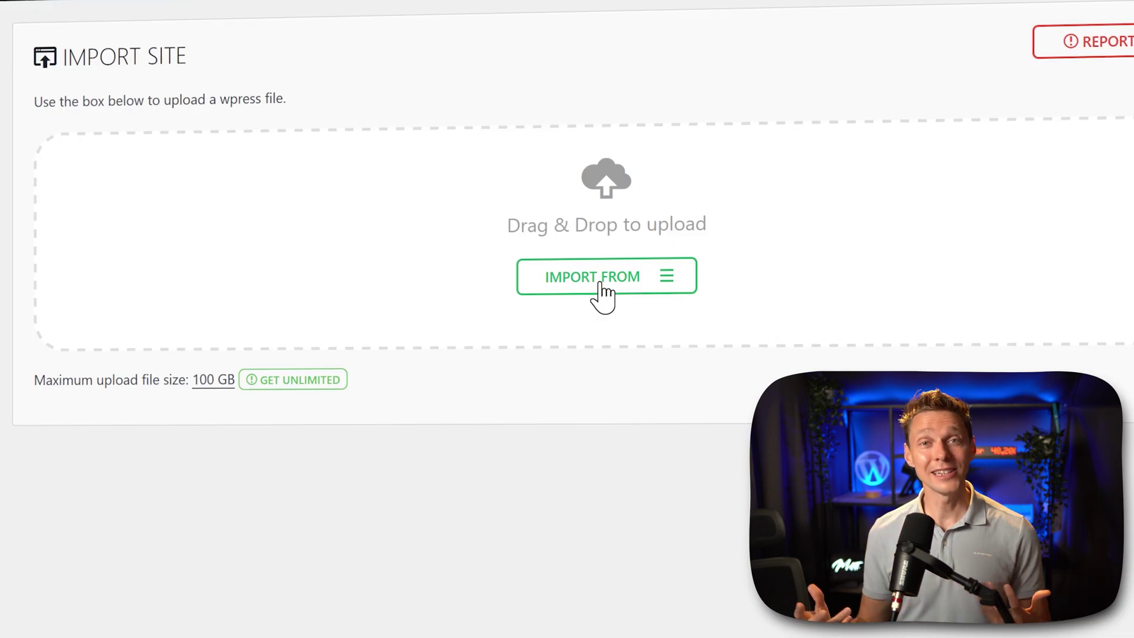
pyautogui.click(601, 285)
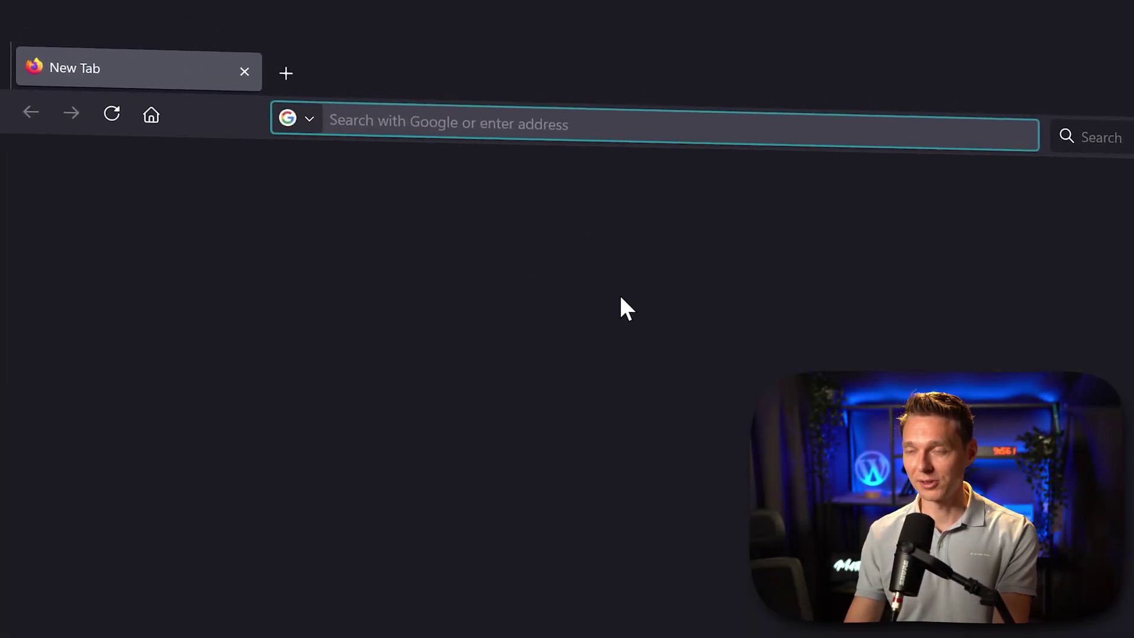
# Go to wpressdoctor.com/migrate and autofill the name and both matching email fields
pyautogui.write('wpressdoctor.co')
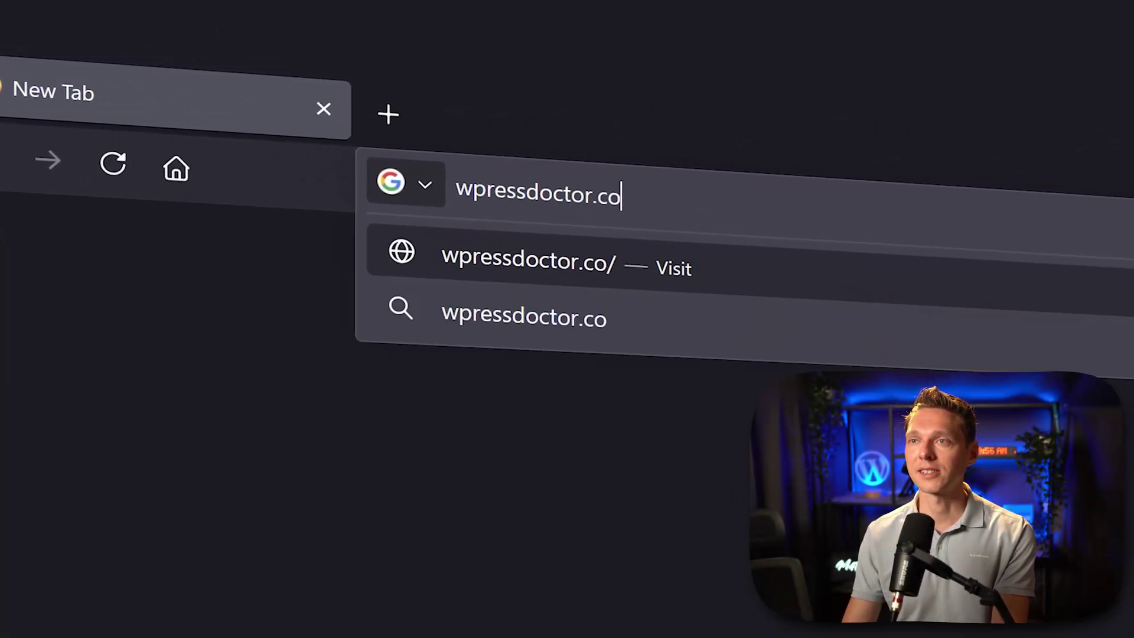
pyautogui.write('m/migrate')
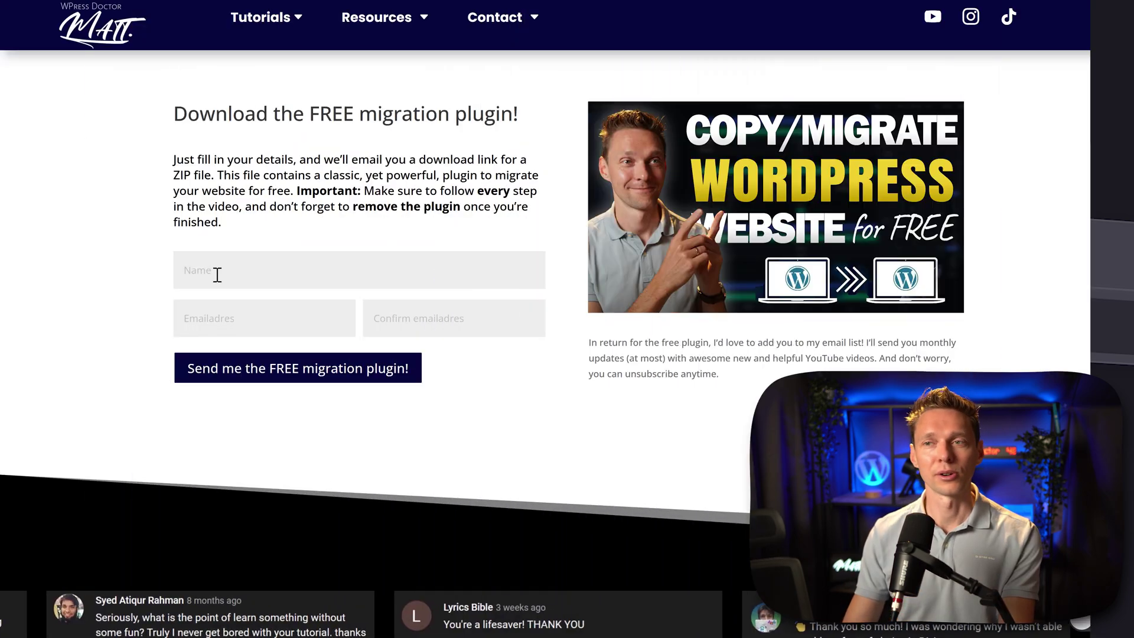
pyautogui.click(215, 273)
pyautogui.write('Mat')
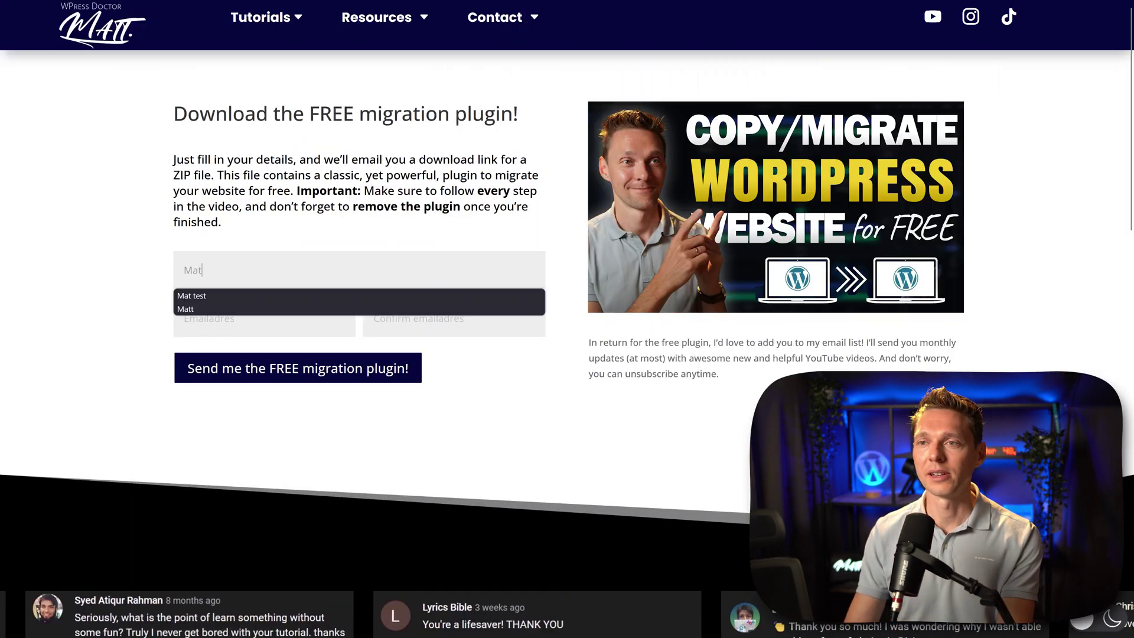
pyautogui.press('Tab')
pyautogui.write('the')
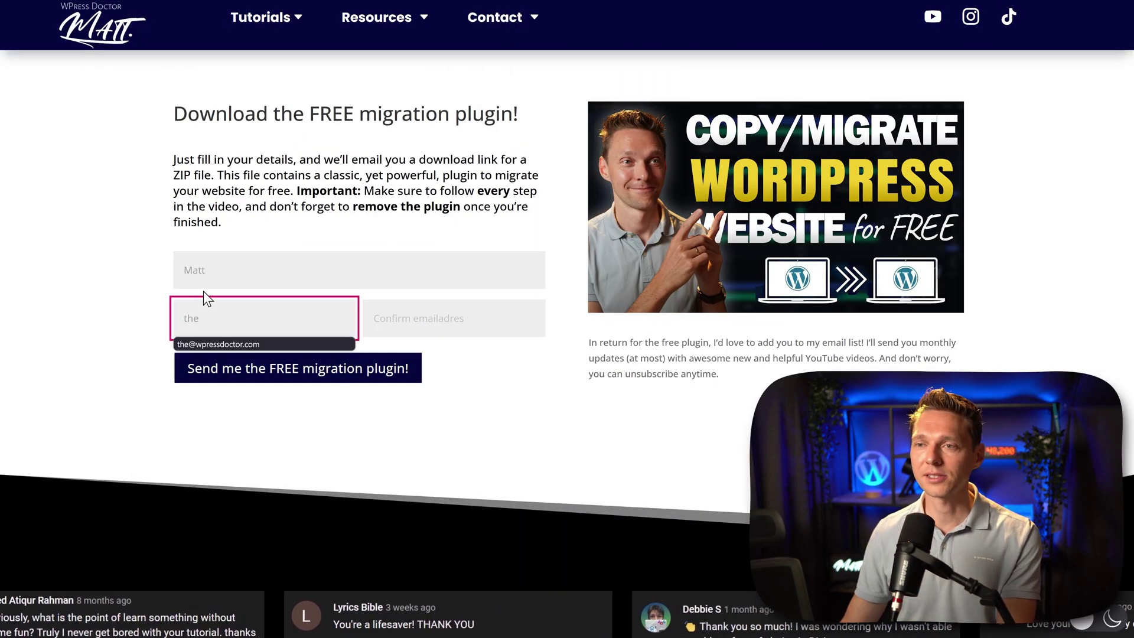
pyautogui.click(228, 345)
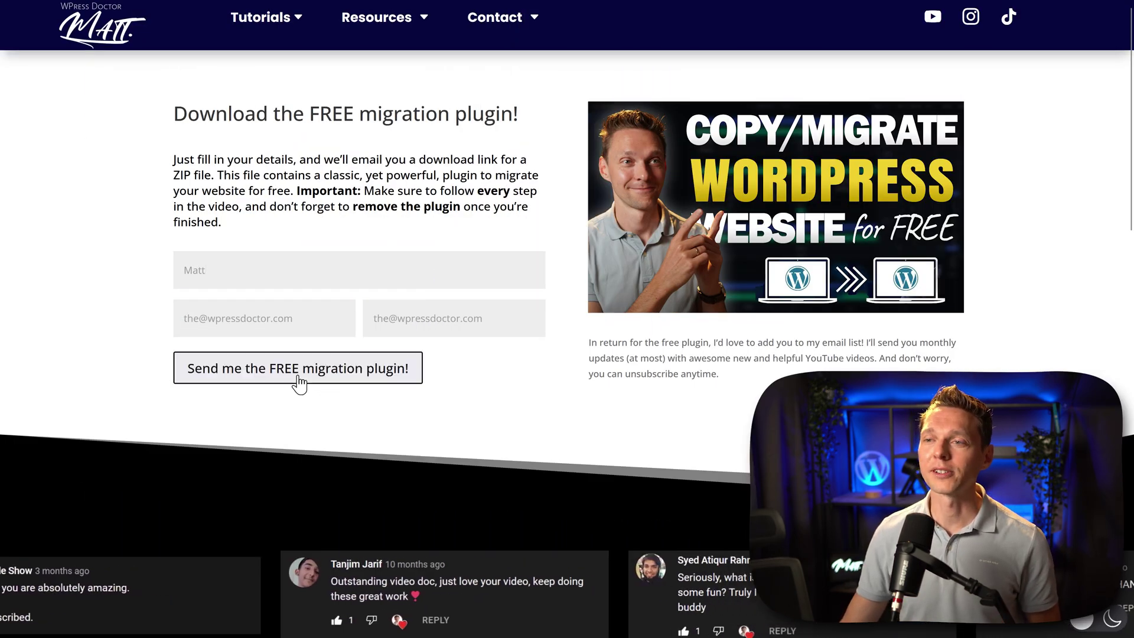
# Request the free migration plugin and download its zip from the Outlook email link
pyautogui.click(359, 376)
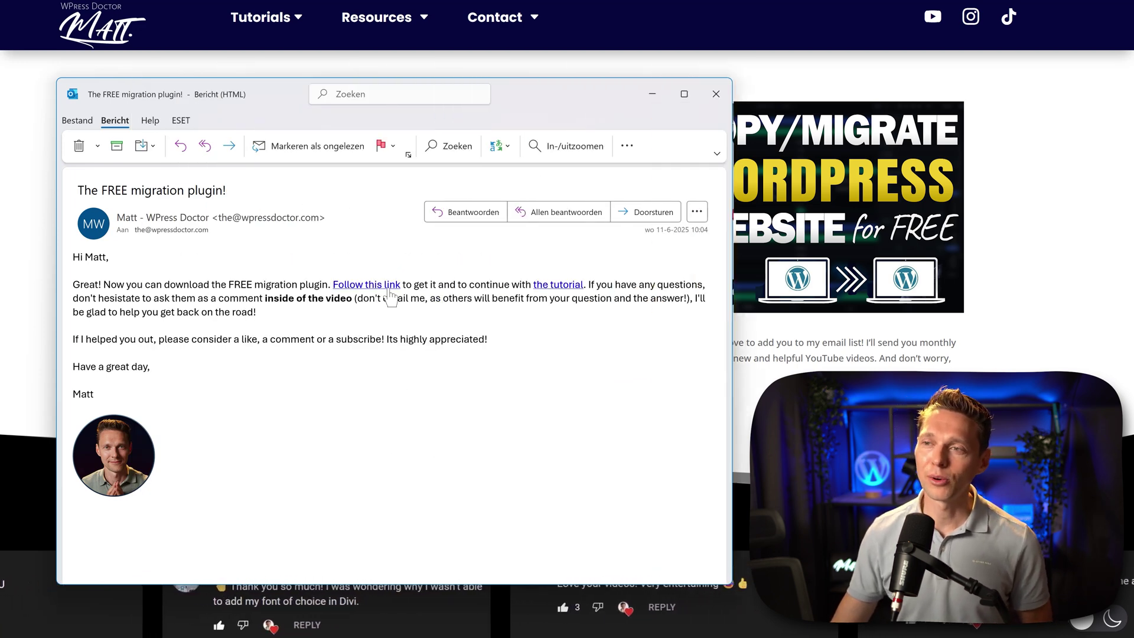
pyautogui.click(364, 289)
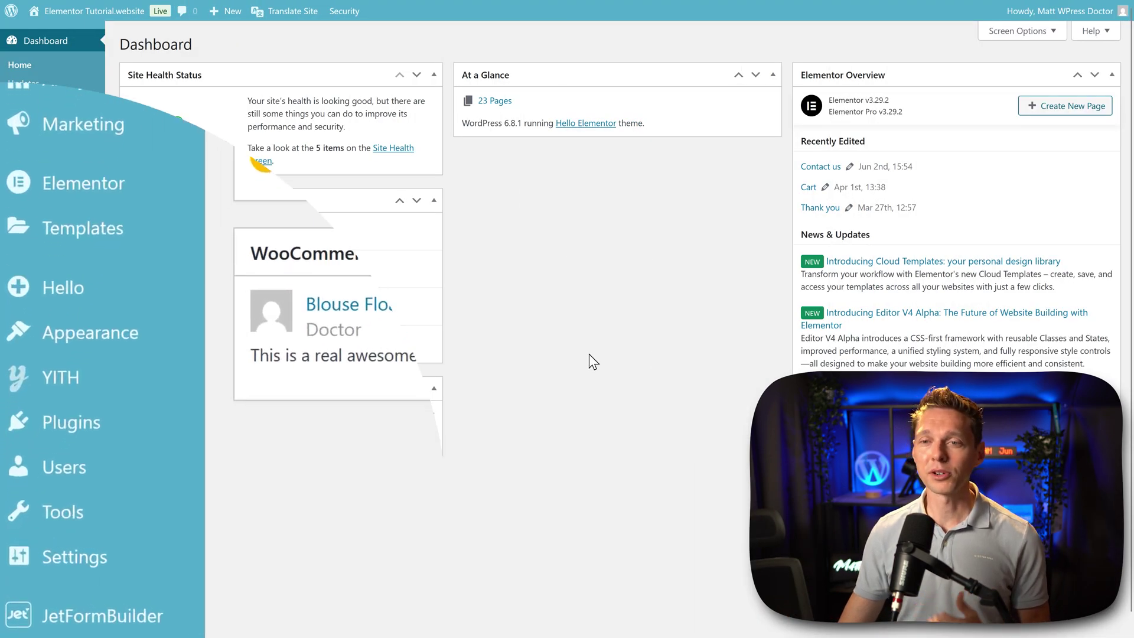
# Upload, install and activate the All-in-One WP Migration 100GB plugin zip
pyautogui.moveTo(70, 423)
pyautogui.click(331, 470)
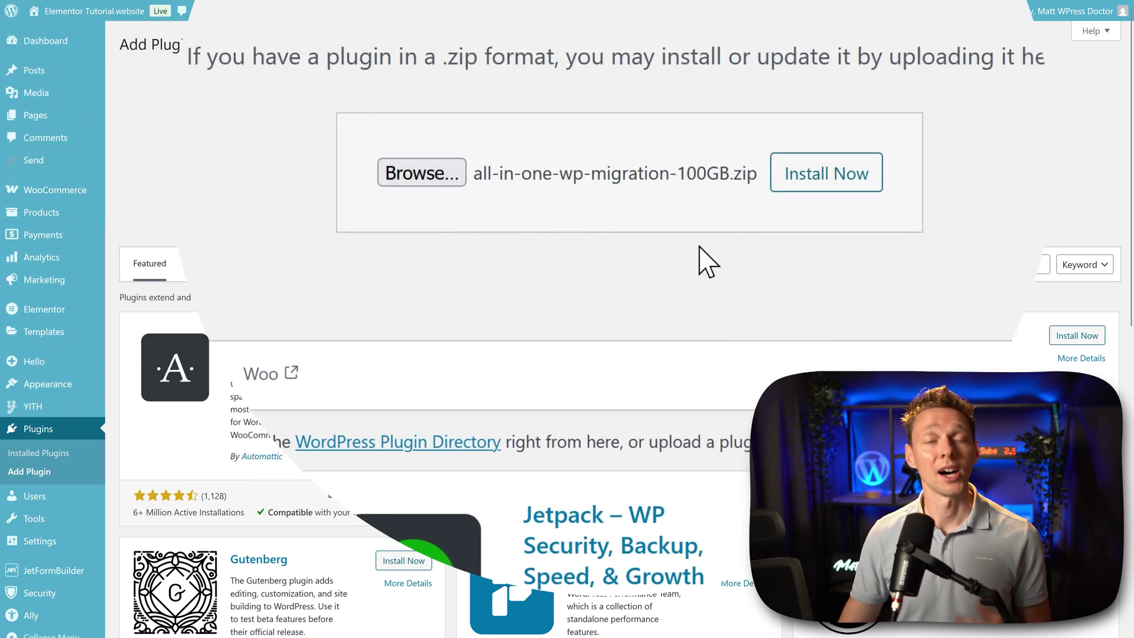
pyautogui.click(812, 172)
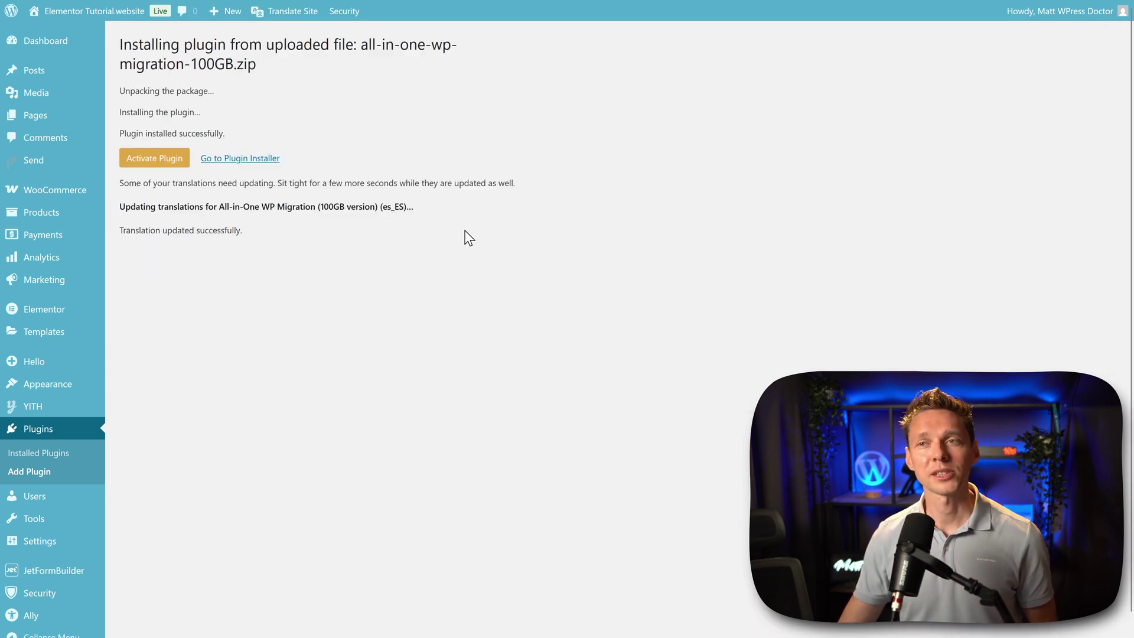
pyautogui.click(166, 166)
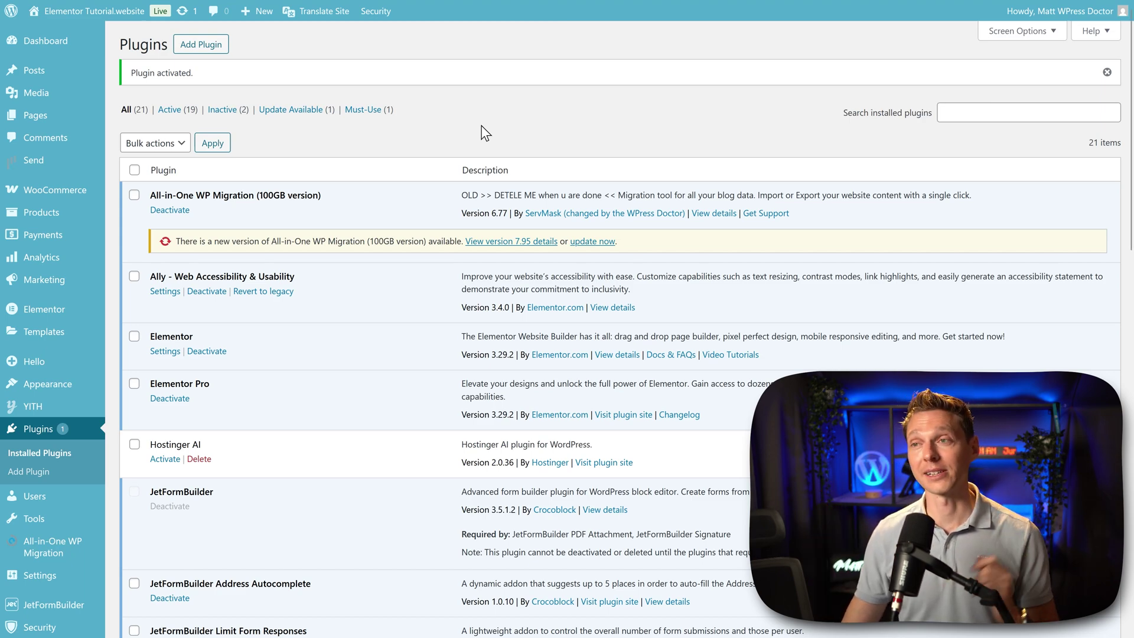
# Deactivate Solid Security Basic, giving website migration as the reason
pyautogui.scroll(-7, 485, 136)
pyautogui.scroll(-7, 473, 162)
pyautogui.scroll(-7, 473, 162)
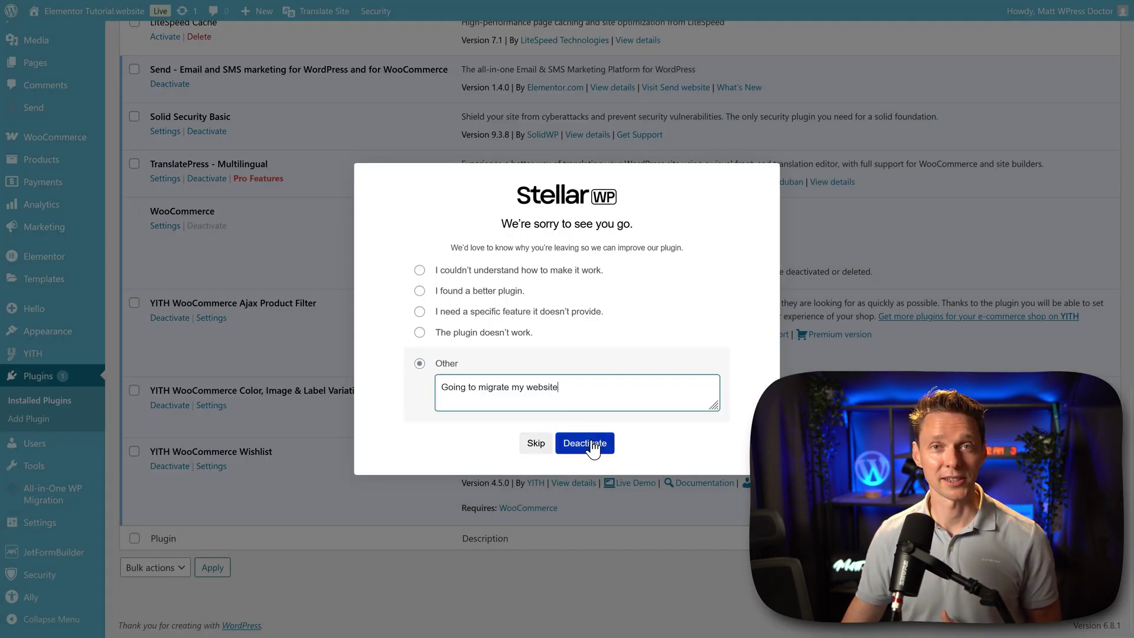
pyautogui.click(592, 444)
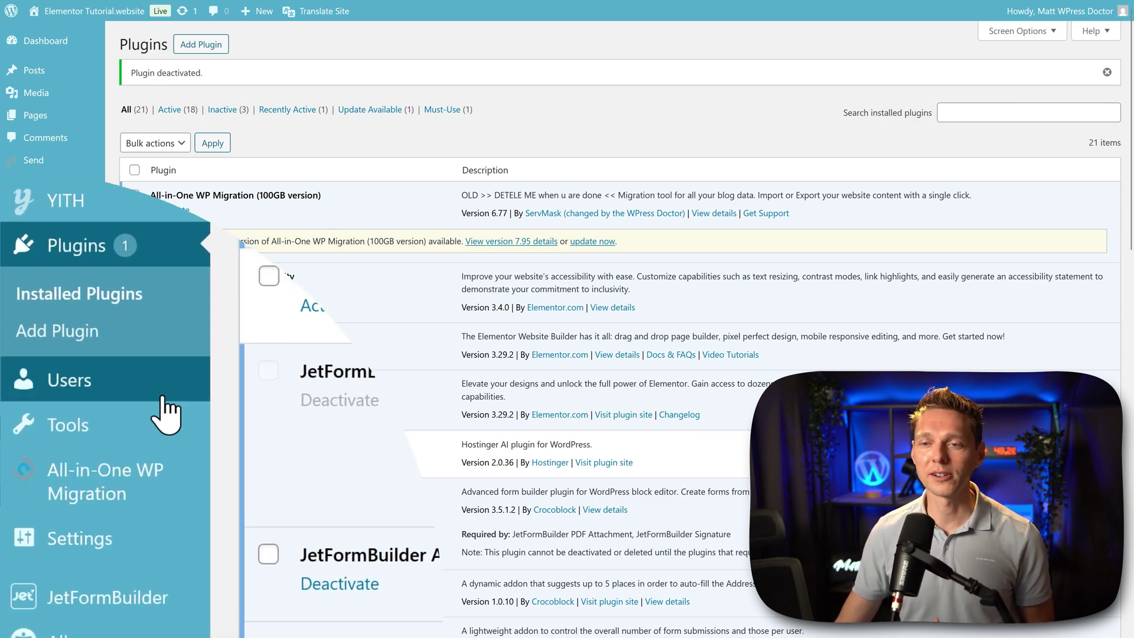
pyautogui.moveTo(53, 494)
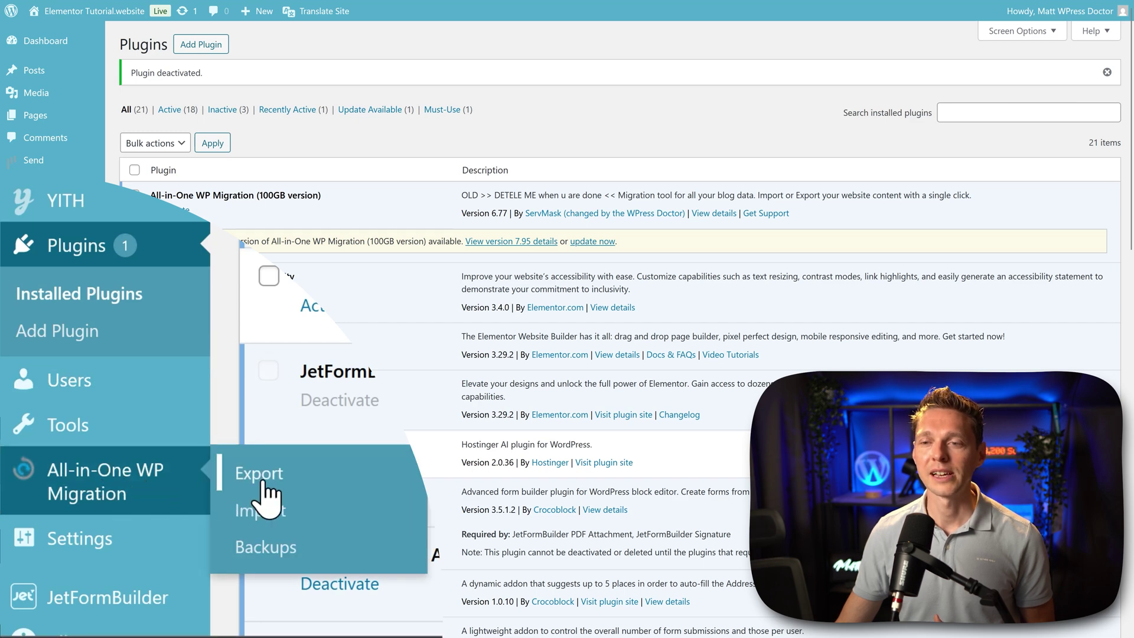
# From the migration plugin's Export page, export the whole site to File
pyautogui.click(309, 477)
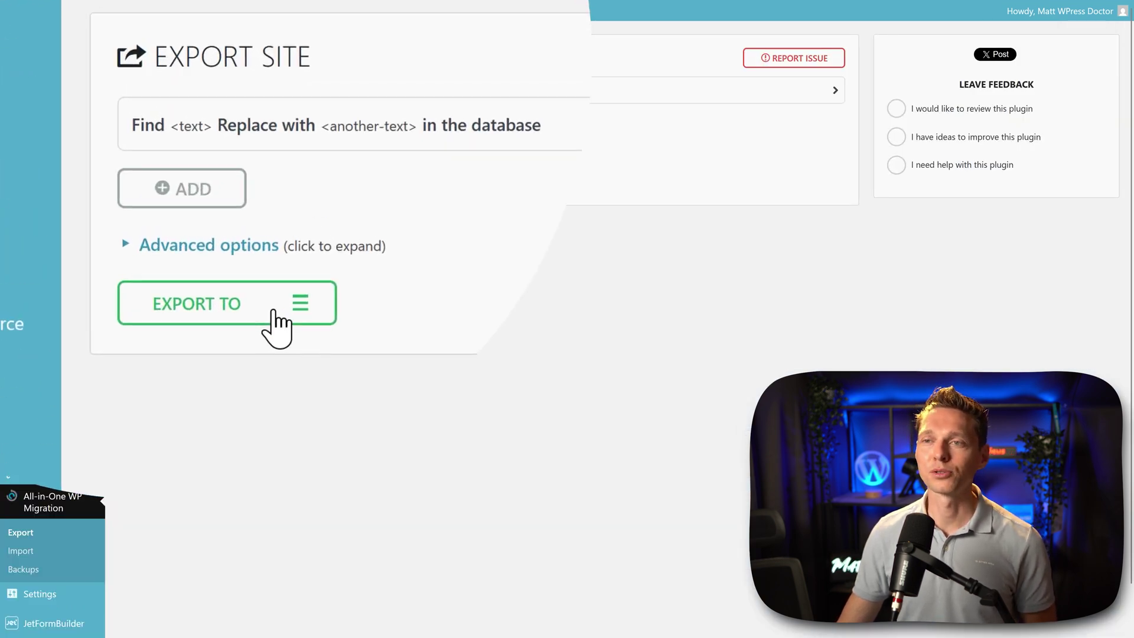
pyautogui.click(267, 300)
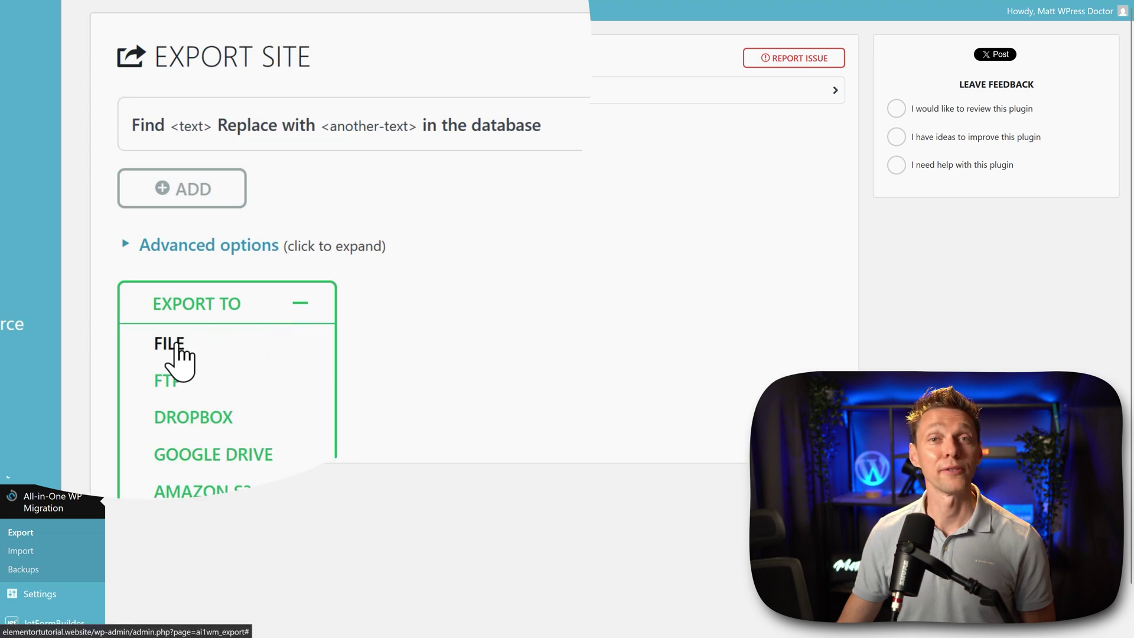
pyautogui.click(212, 345)
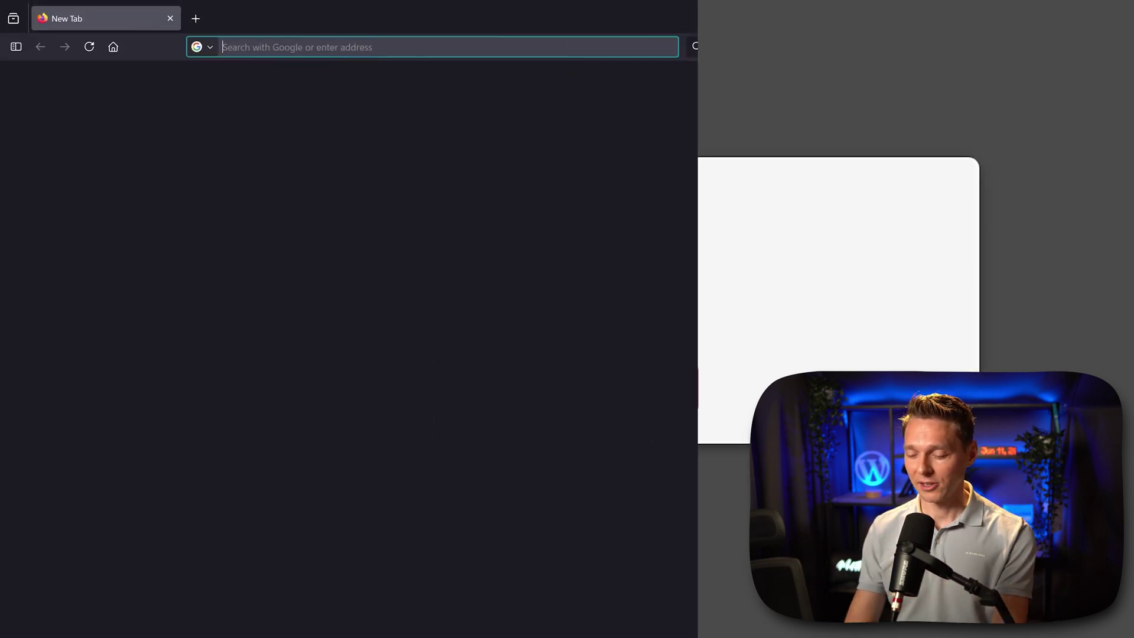
# Visit wp.discount/host in a new tab while the site export finishes
pyautogui.write('wp.discount')
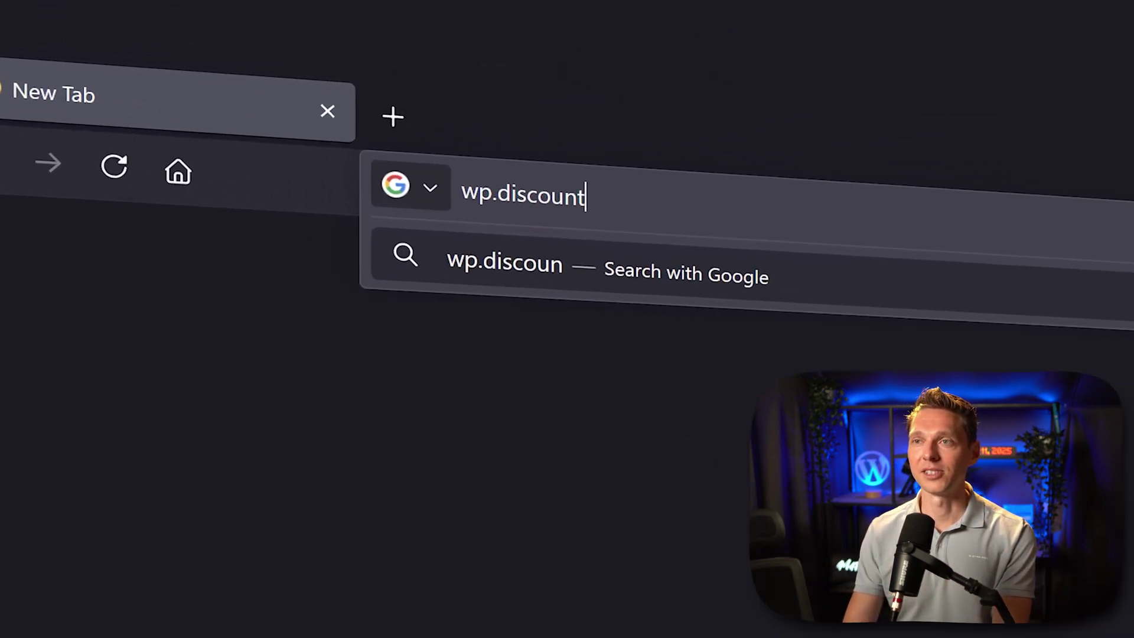
pyautogui.write('/host')
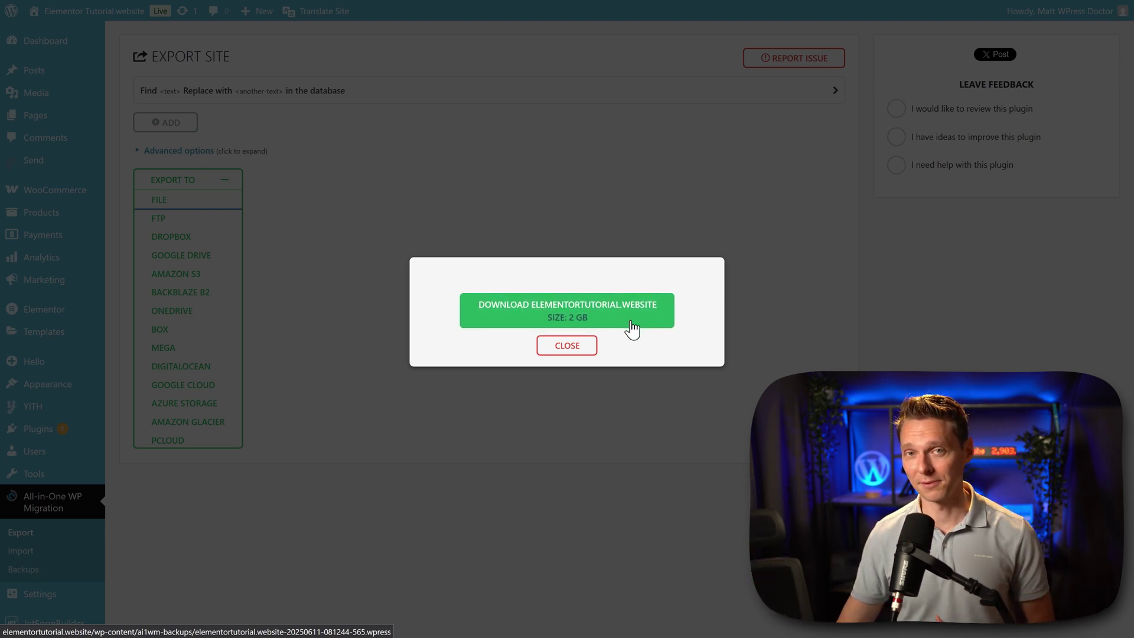
# Download the .wpress export, then delete the 1.85 GB backup from Backups
pyautogui.click(631, 327)
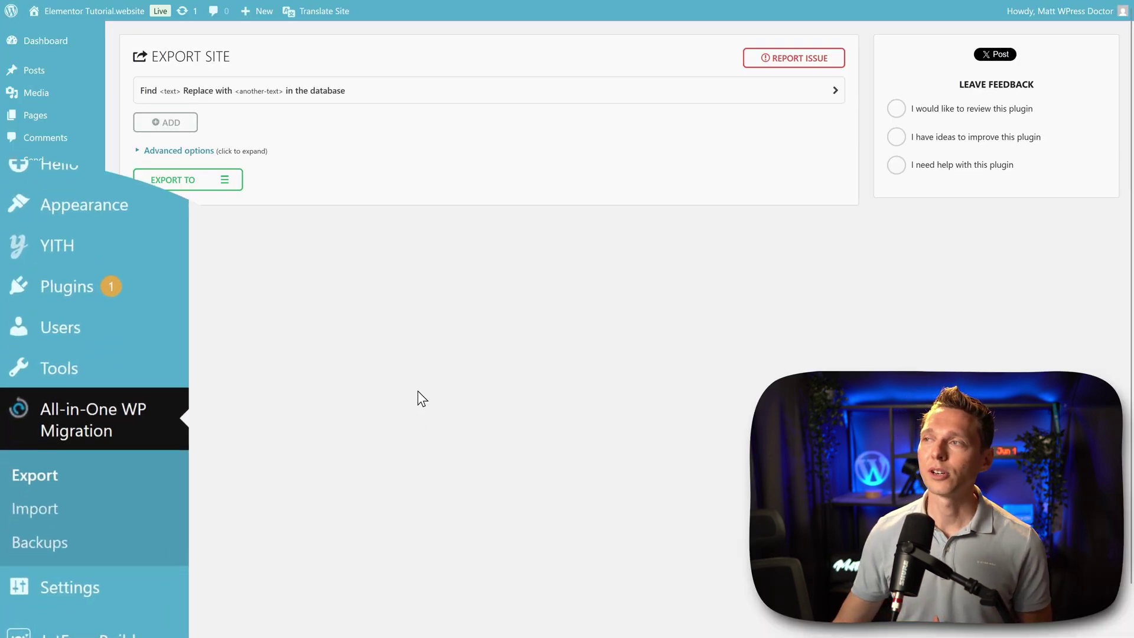
pyautogui.click(55, 540)
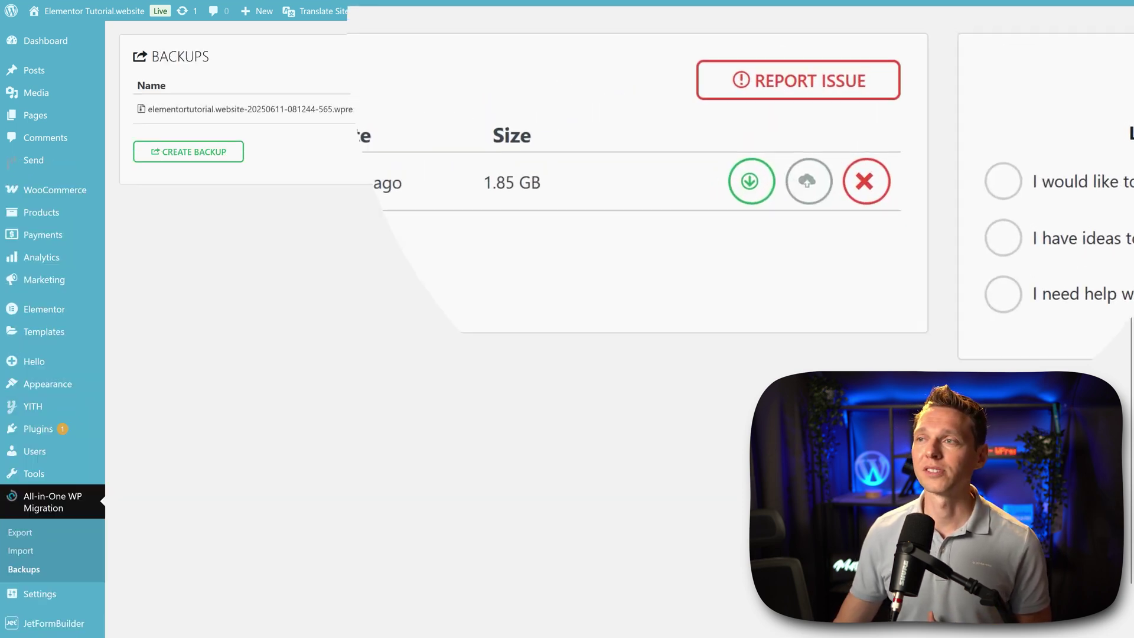
pyautogui.click(862, 186)
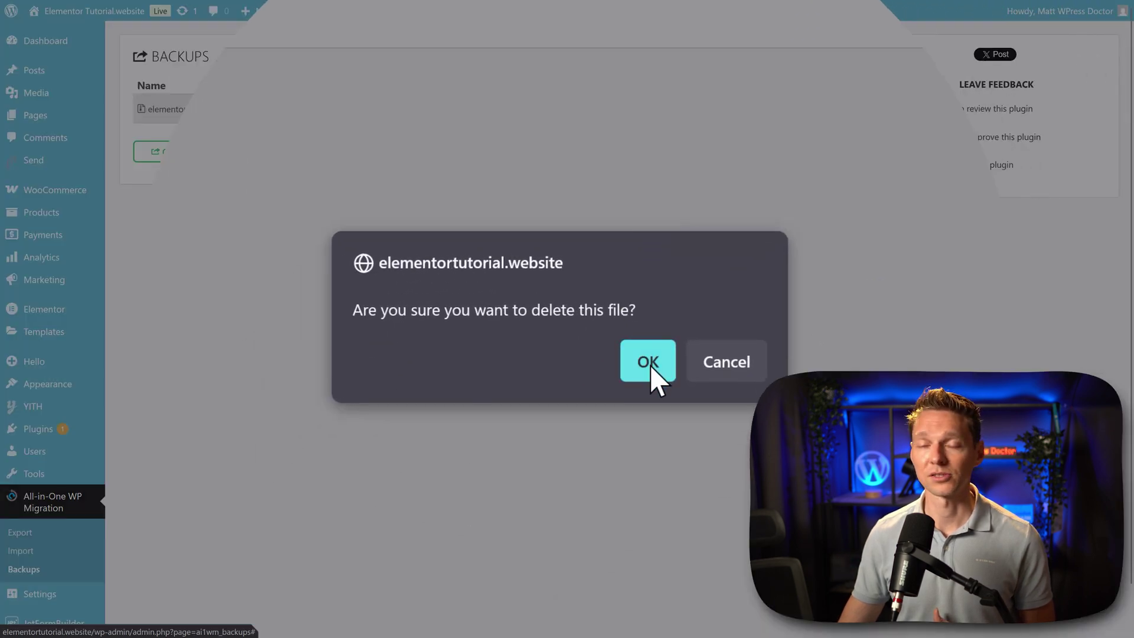
pyautogui.click(650, 366)
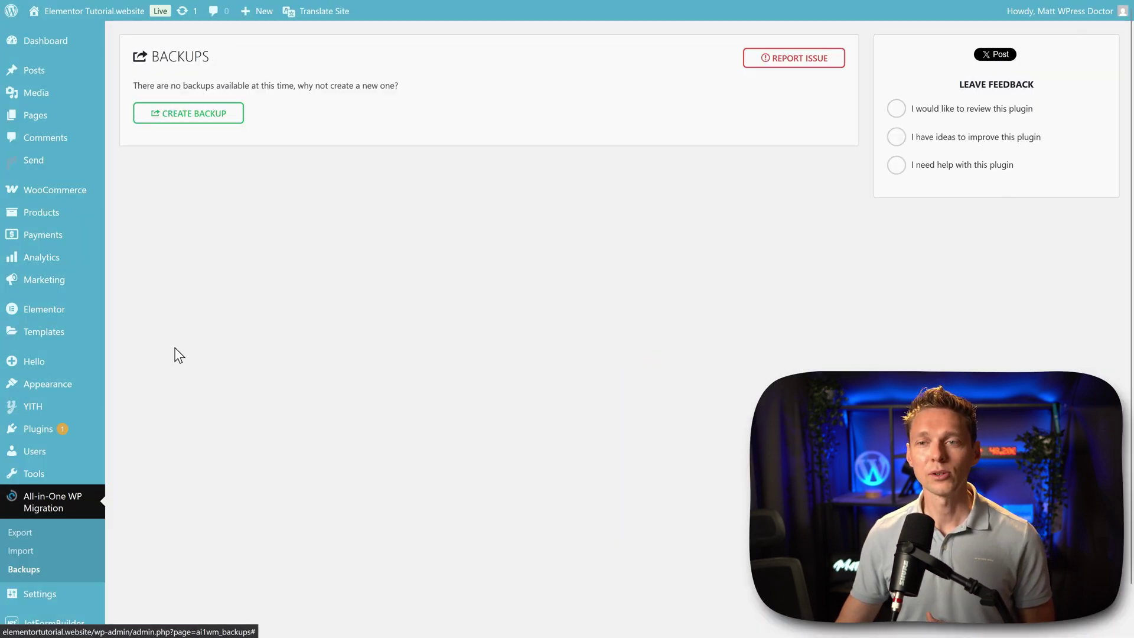
pyautogui.moveTo(37, 429)
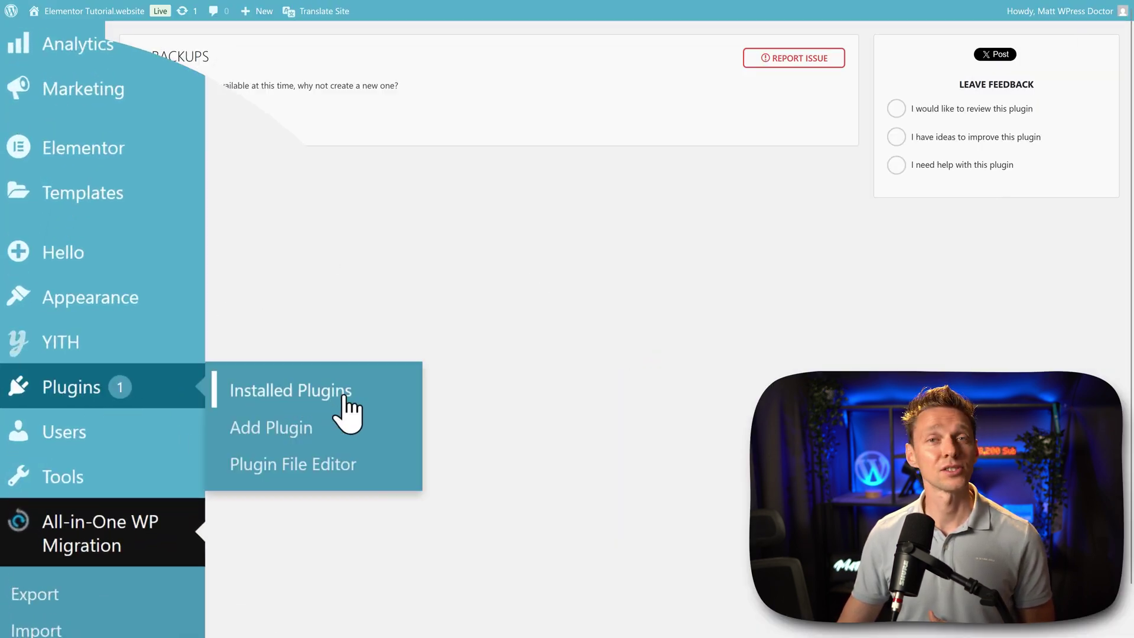
# Deactivate and delete All-in-One WP Migration, then reactivate the earlier-deactivated plugin
pyautogui.click(344, 397)
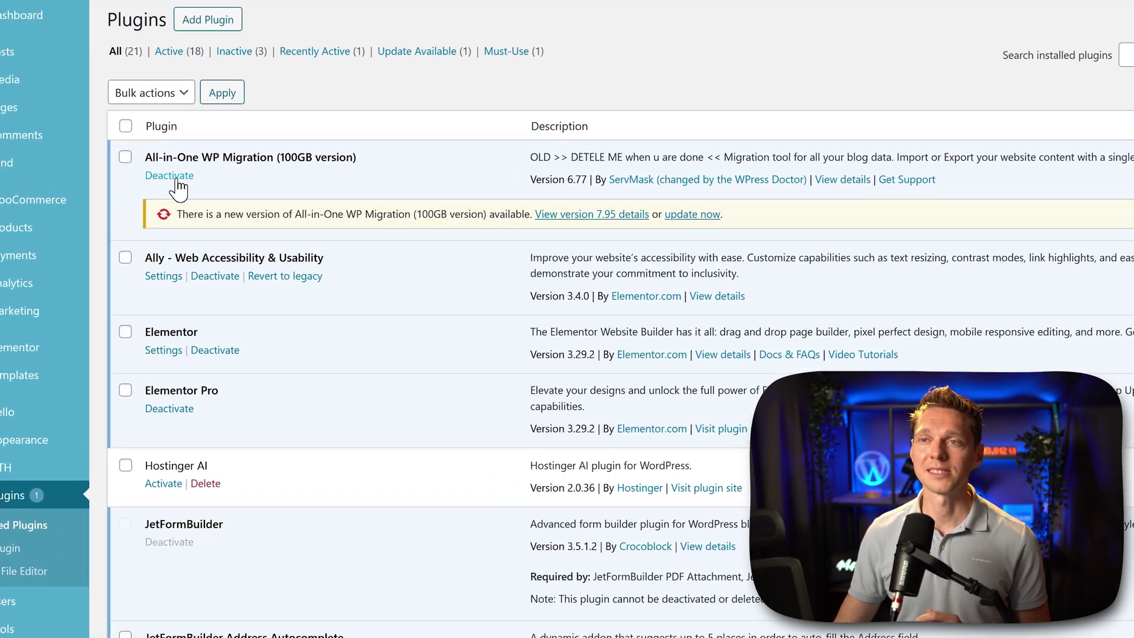
pyautogui.click(171, 176)
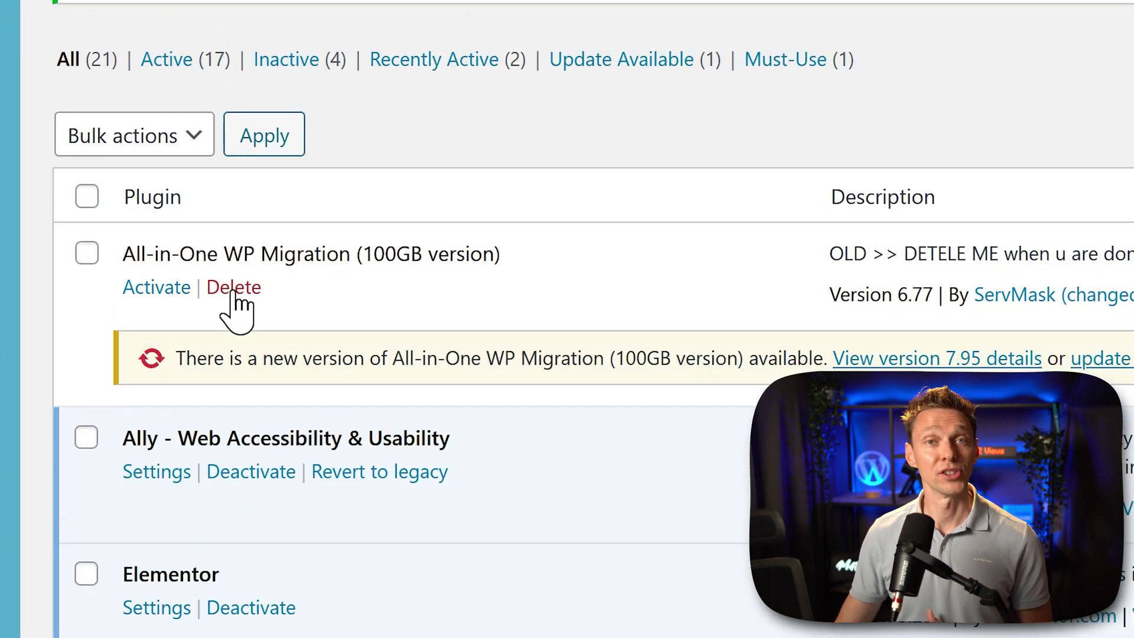
pyautogui.click(234, 289)
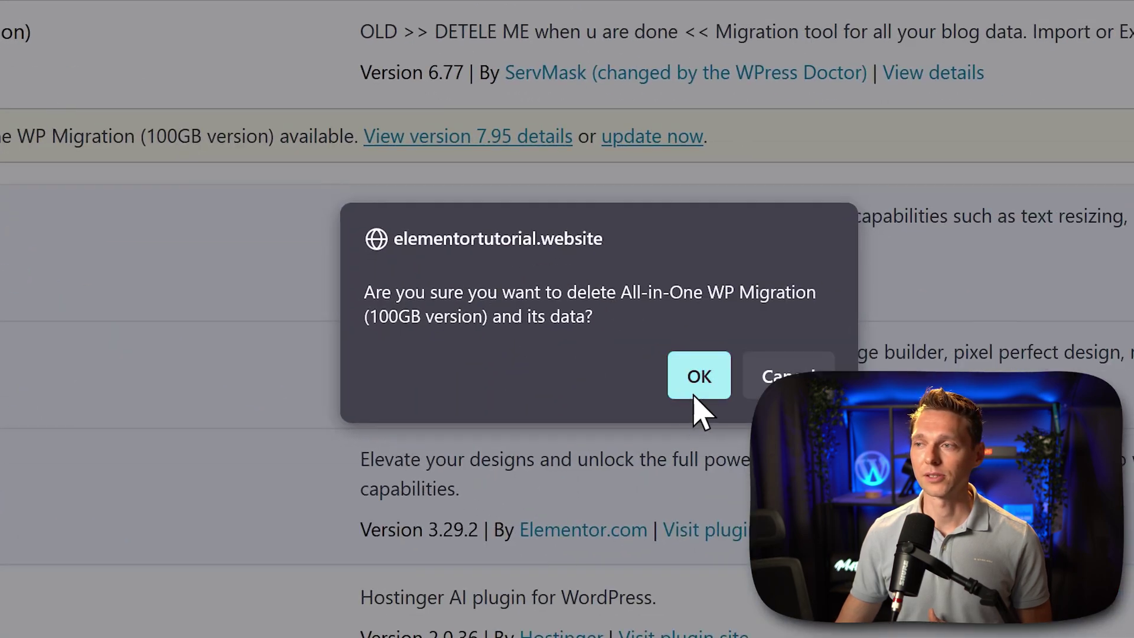
pyautogui.click(697, 390)
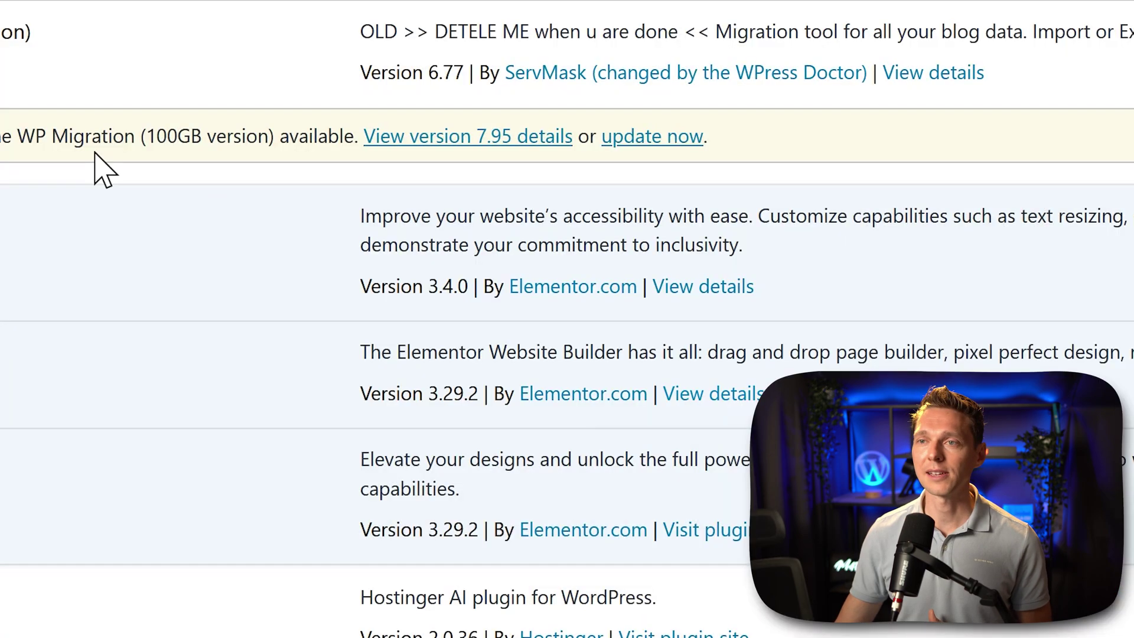
pyautogui.scroll(-10, 388, 201)
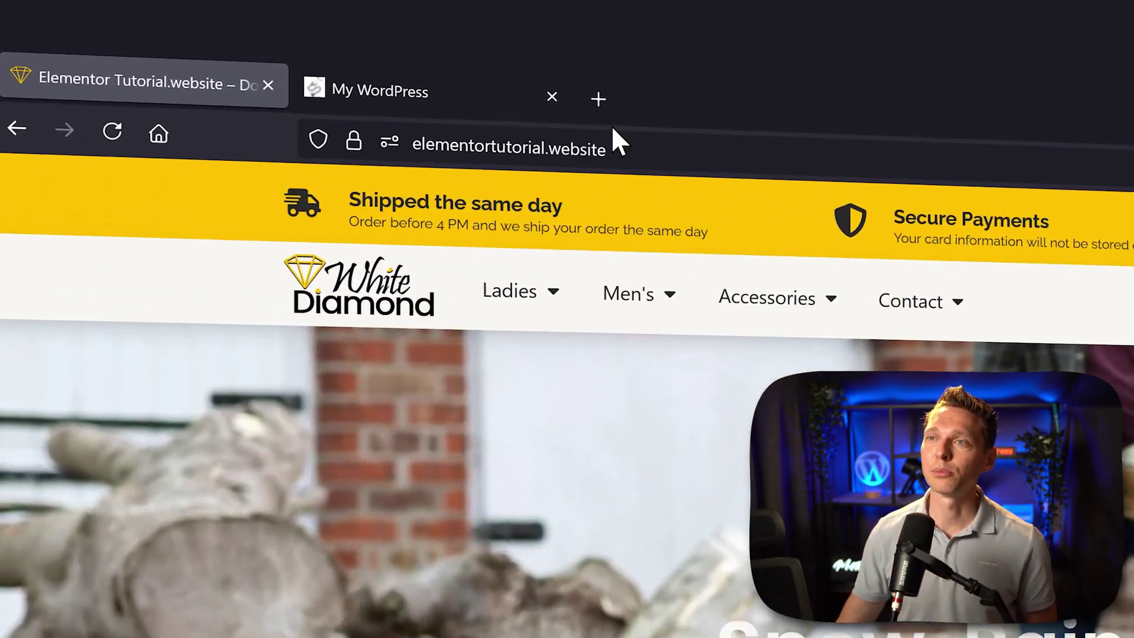
# Check the old shop site's URL, then switch to the new wpressdoc.com dashboard
pyautogui.click(508, 107)
pyautogui.click(774, 198)
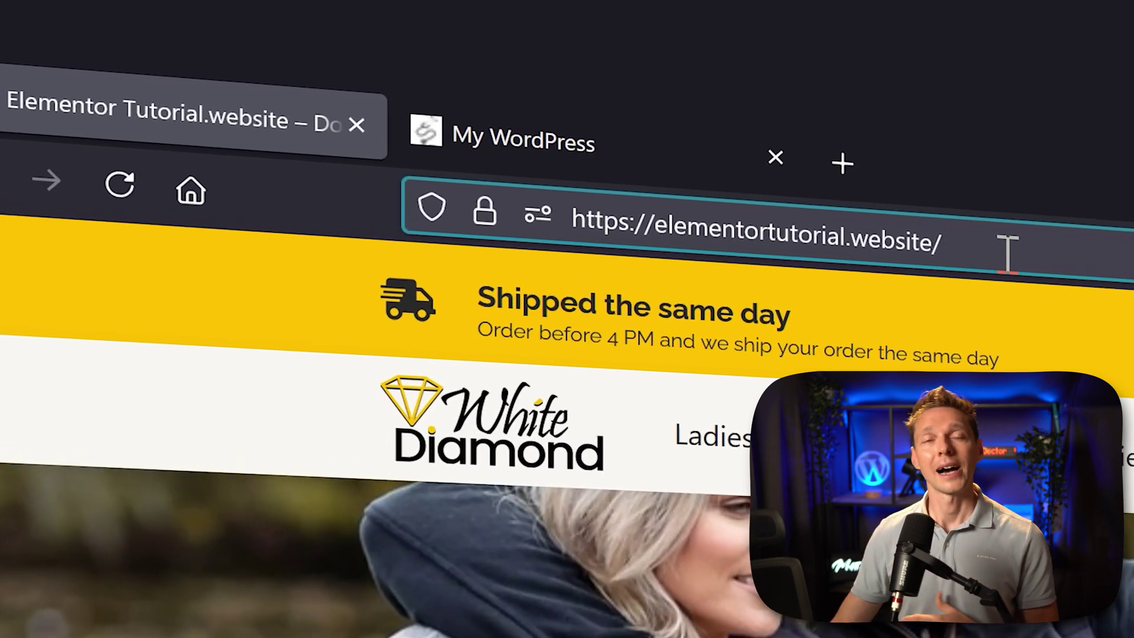
pyautogui.click(585, 160)
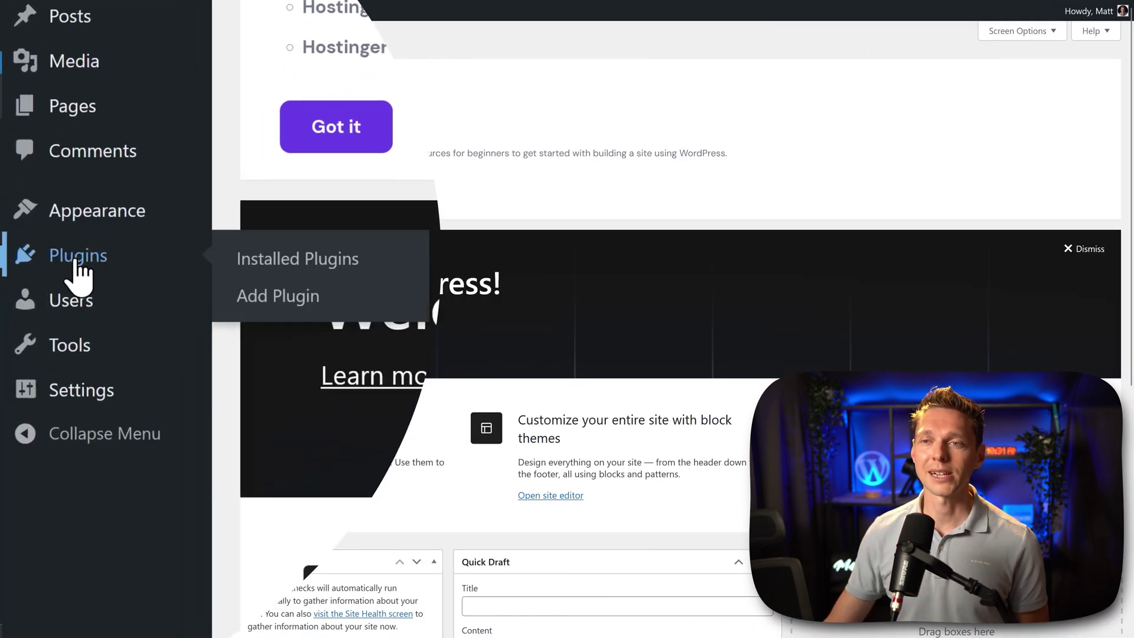
pyautogui.moveTo(78, 256)
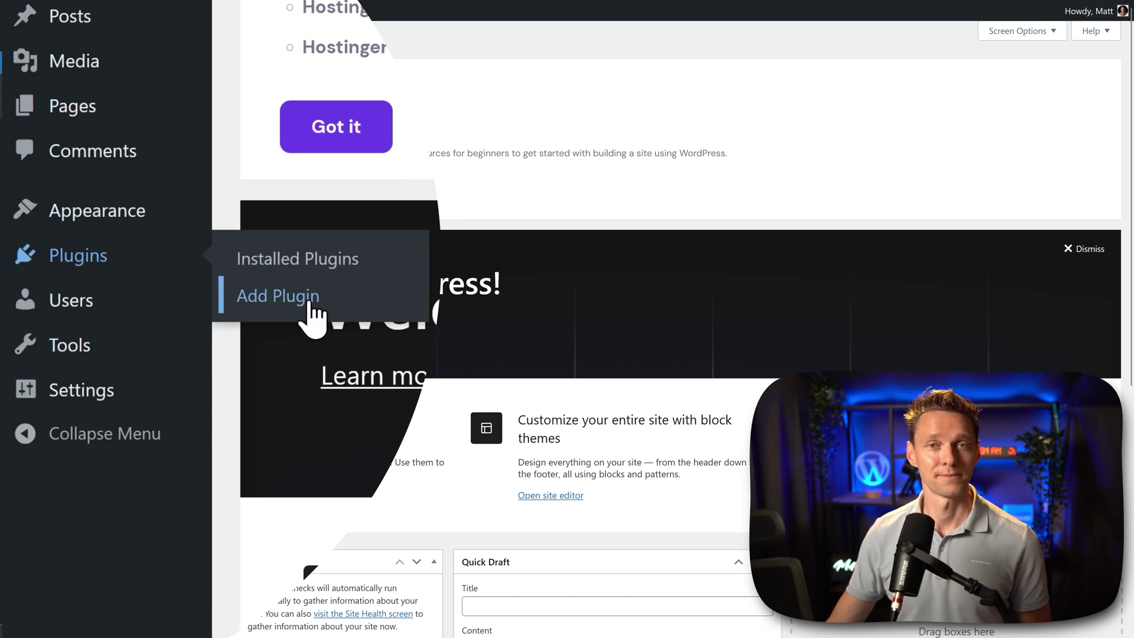
# Upload all-in-one-wp-migration-100GB.zip as a new plugin, install it and activate it
pyautogui.click(309, 301)
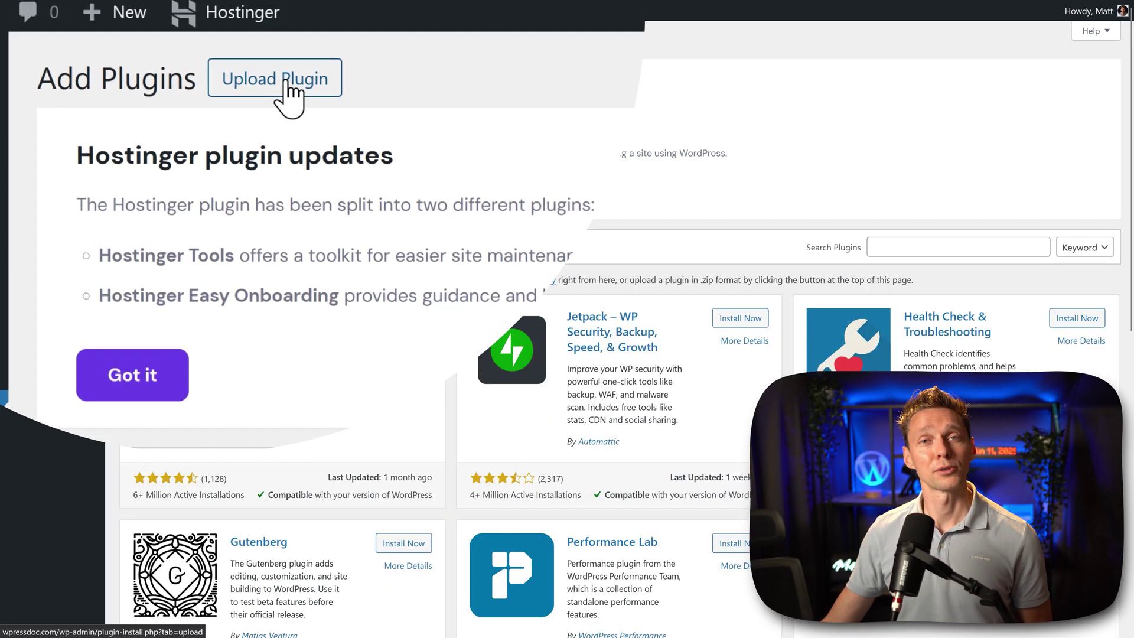
pyautogui.click(287, 86)
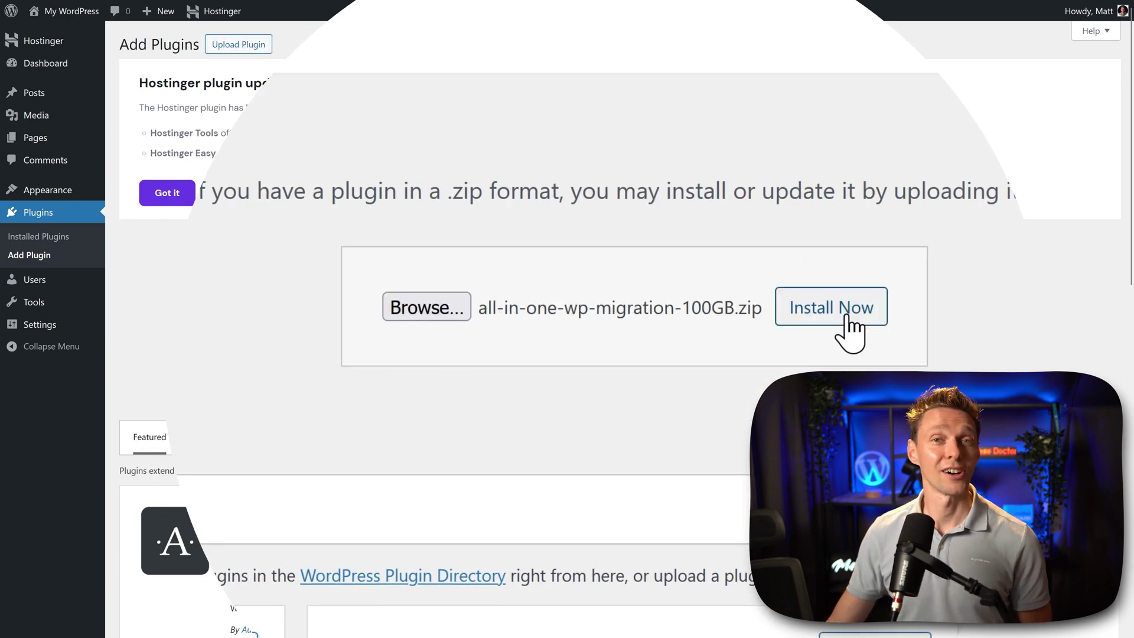
pyautogui.click(845, 317)
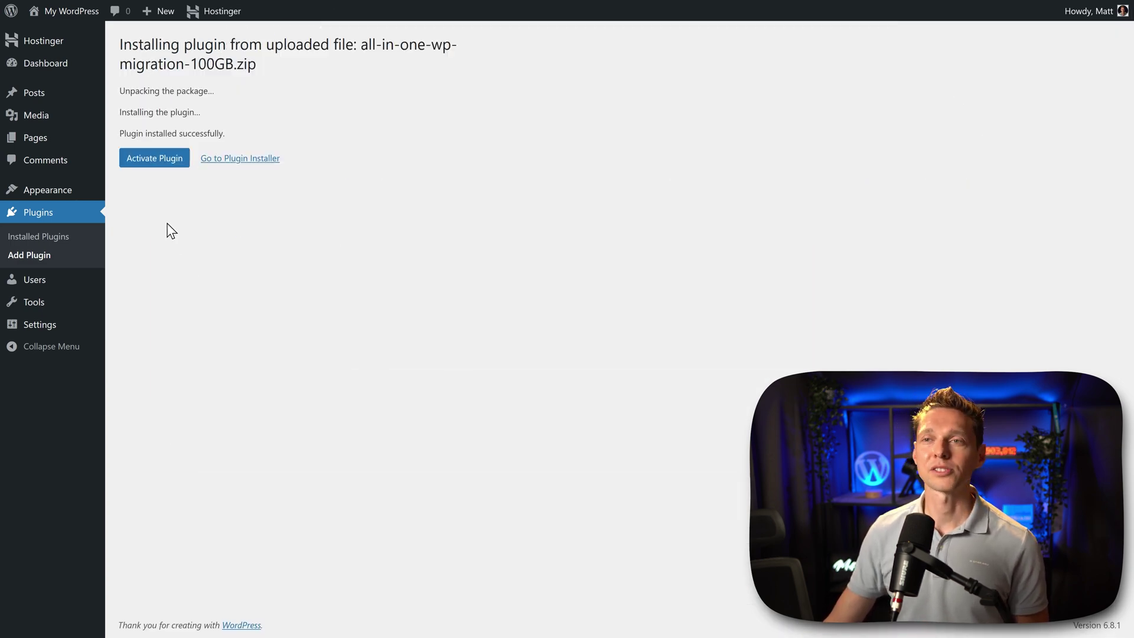
pyautogui.click(155, 158)
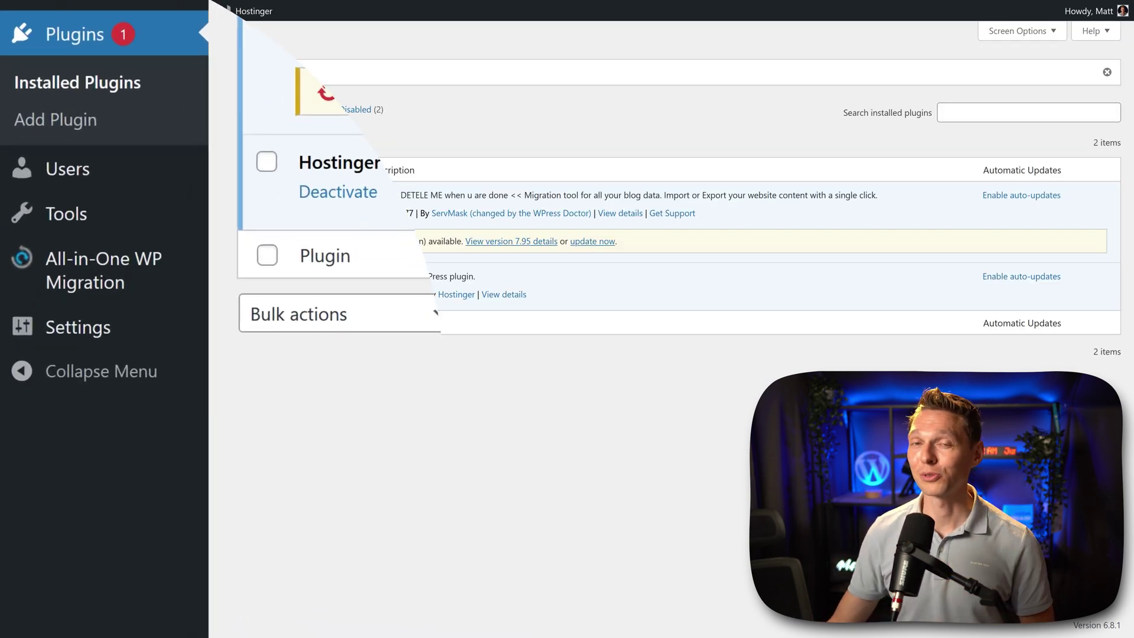
pyautogui.moveTo(104, 271)
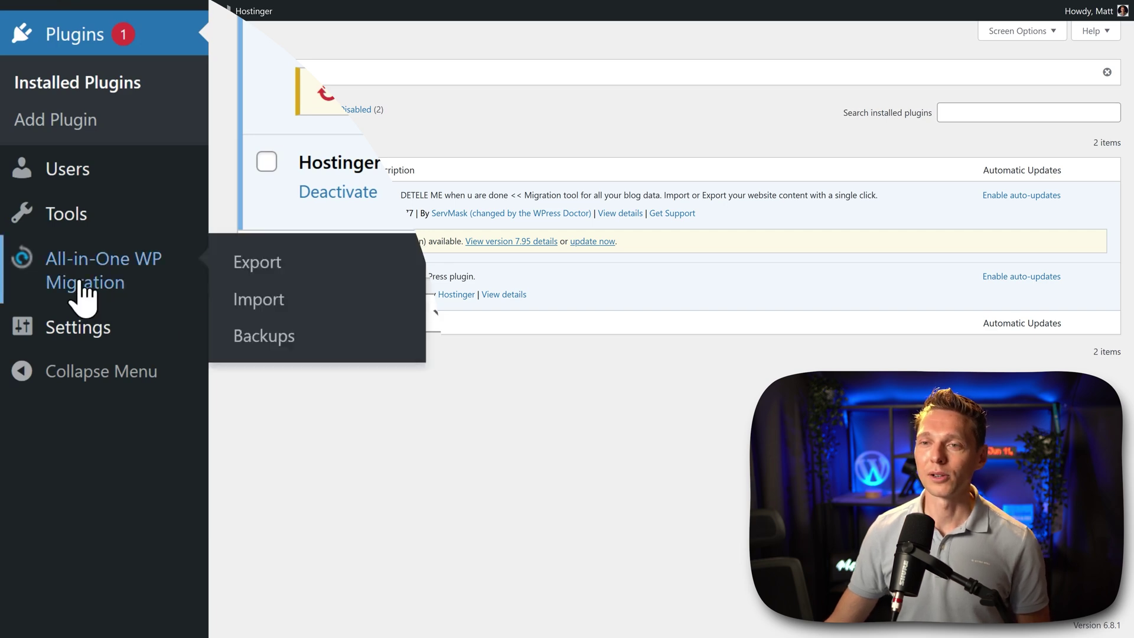
# Import the elementortutorial.website .wpress file from the computer via All-in-One WP Migration
pyautogui.click(269, 304)
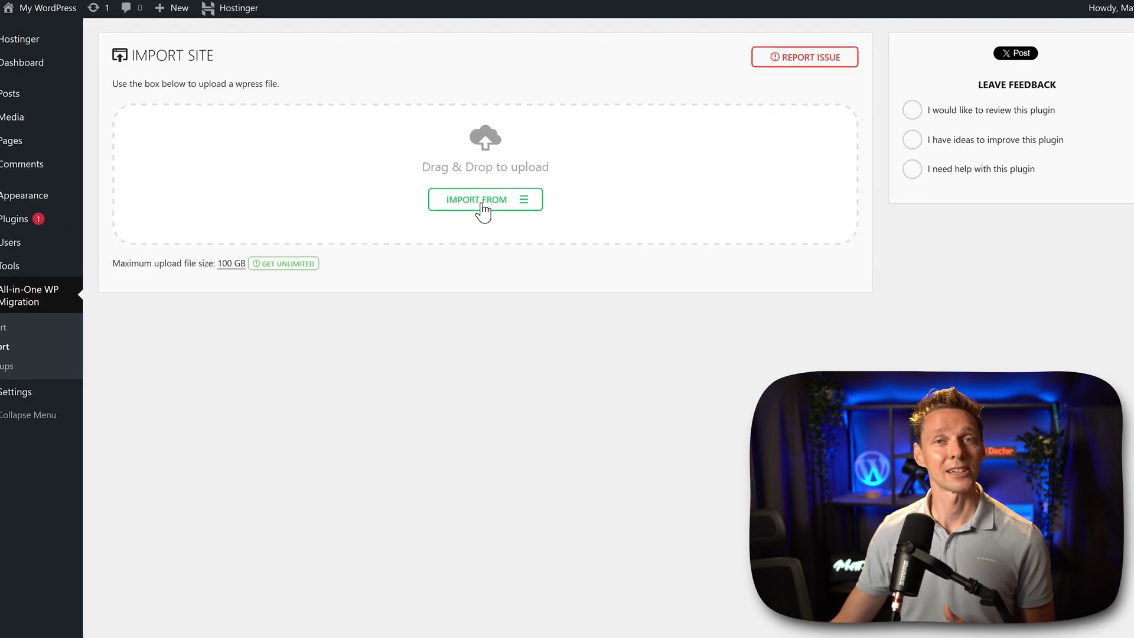
pyautogui.click(443, 260)
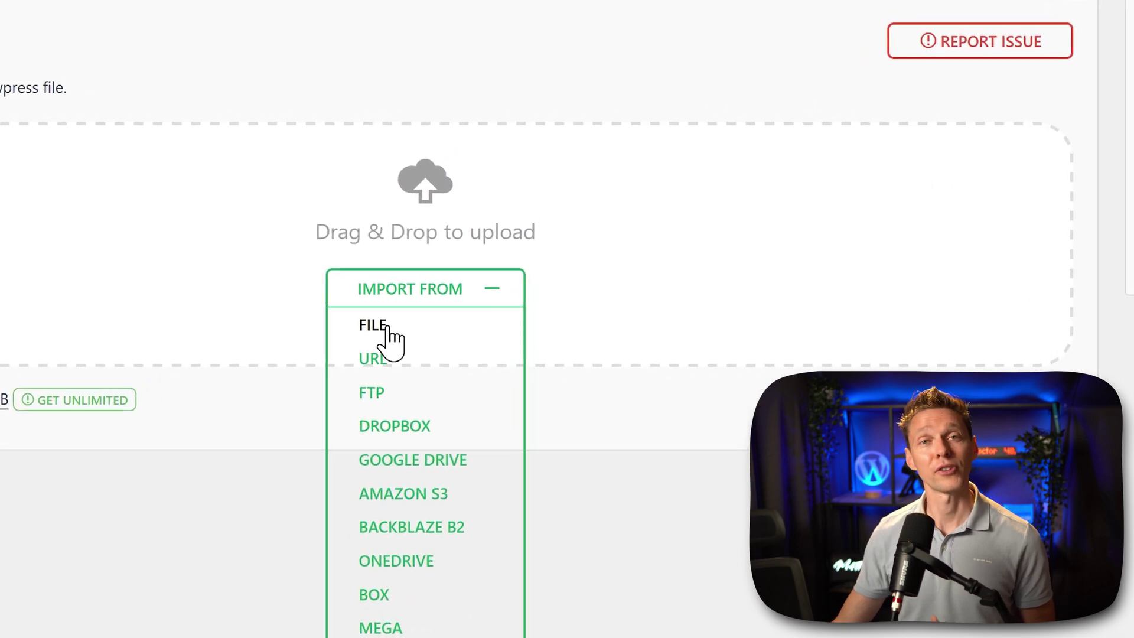
pyautogui.click(410, 288)
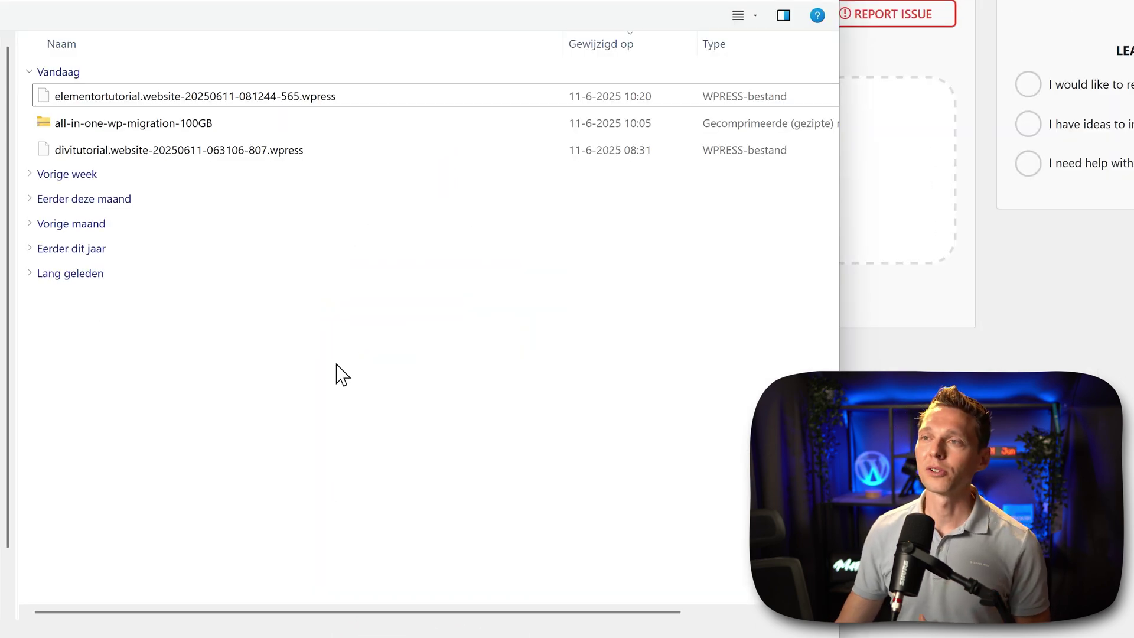
pyautogui.click(380, 96)
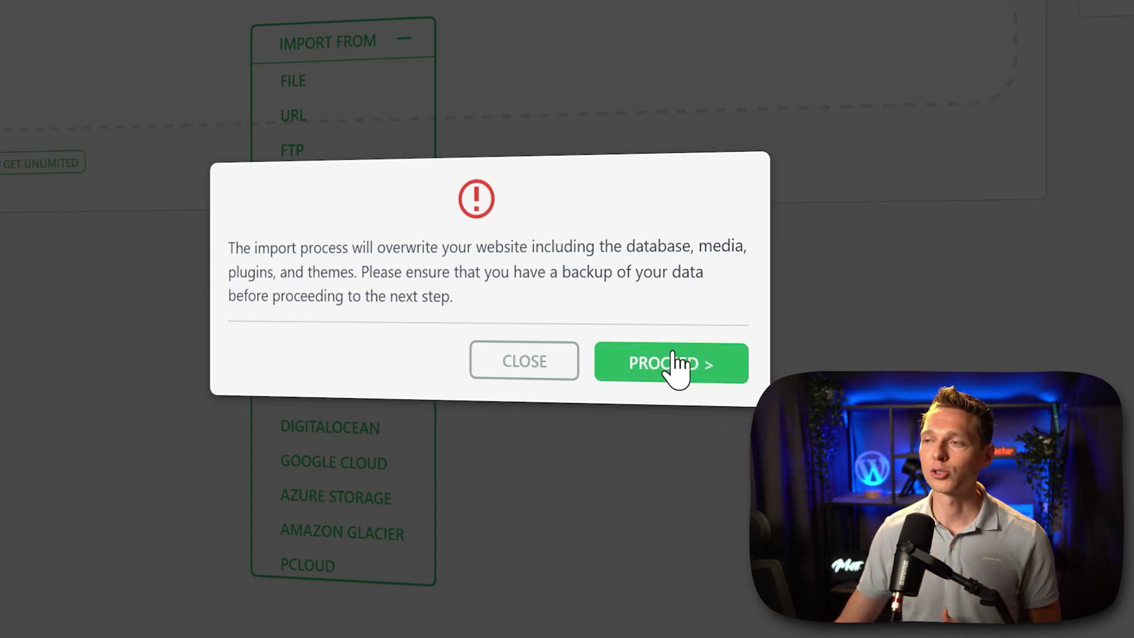
# Confirm overwriting the site and let the import finish successfully
pyautogui.click(723, 378)
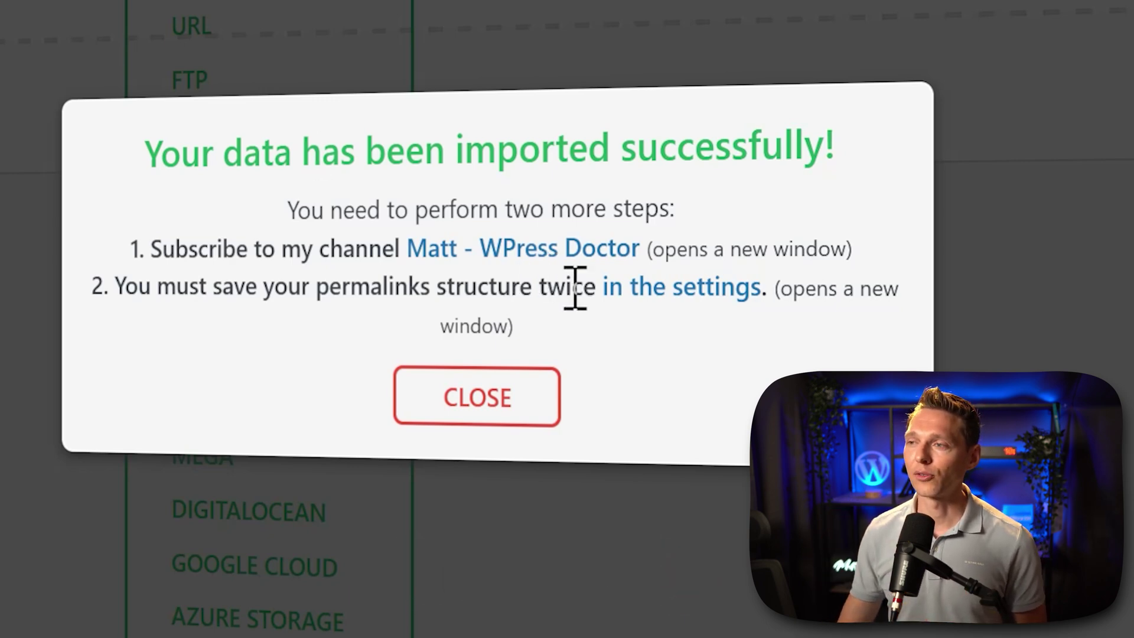
# Open the permalink settings link, check the wpressdoc.com login address, then return to the original shop tab
pyautogui.click(707, 300)
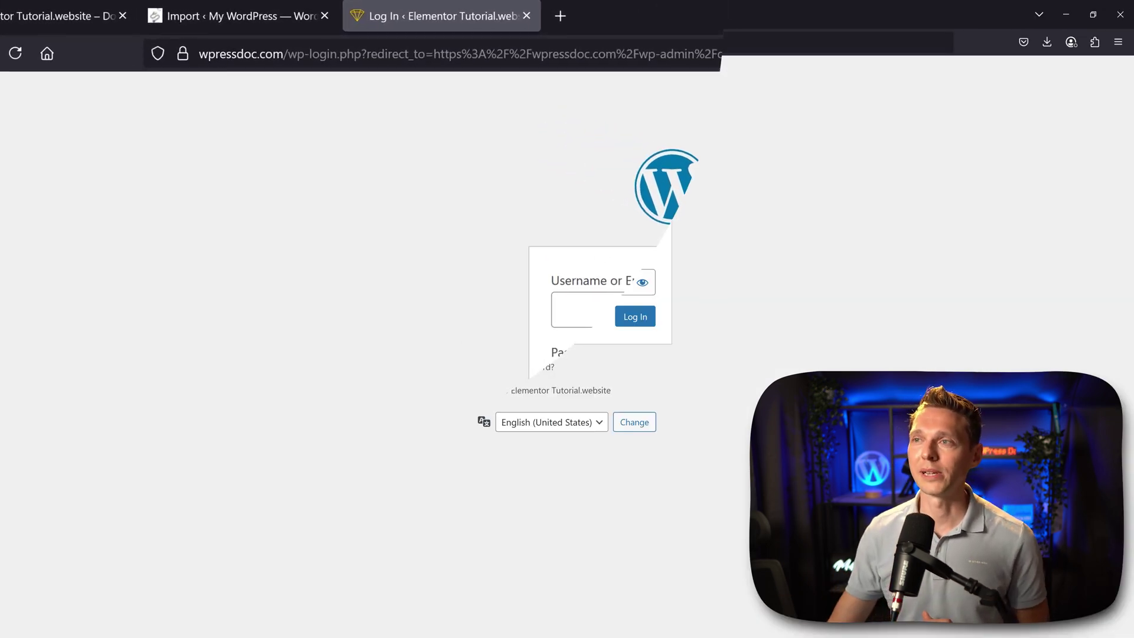
pyautogui.click(331, 59)
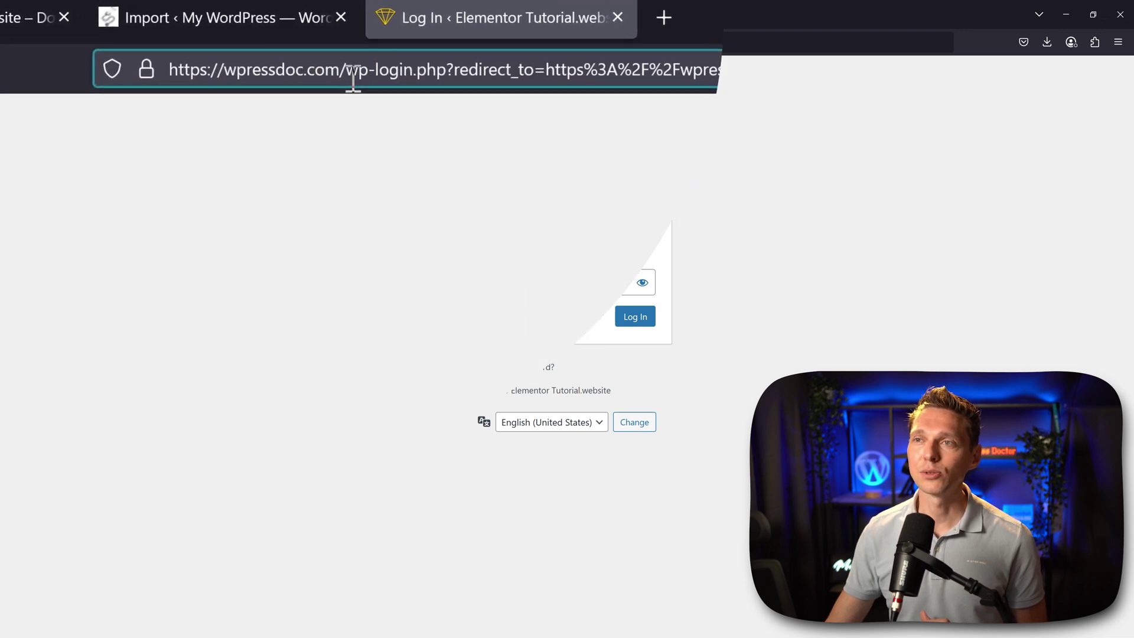
pyautogui.moveTo(355, 76); pyautogui.dragTo(148, 81)
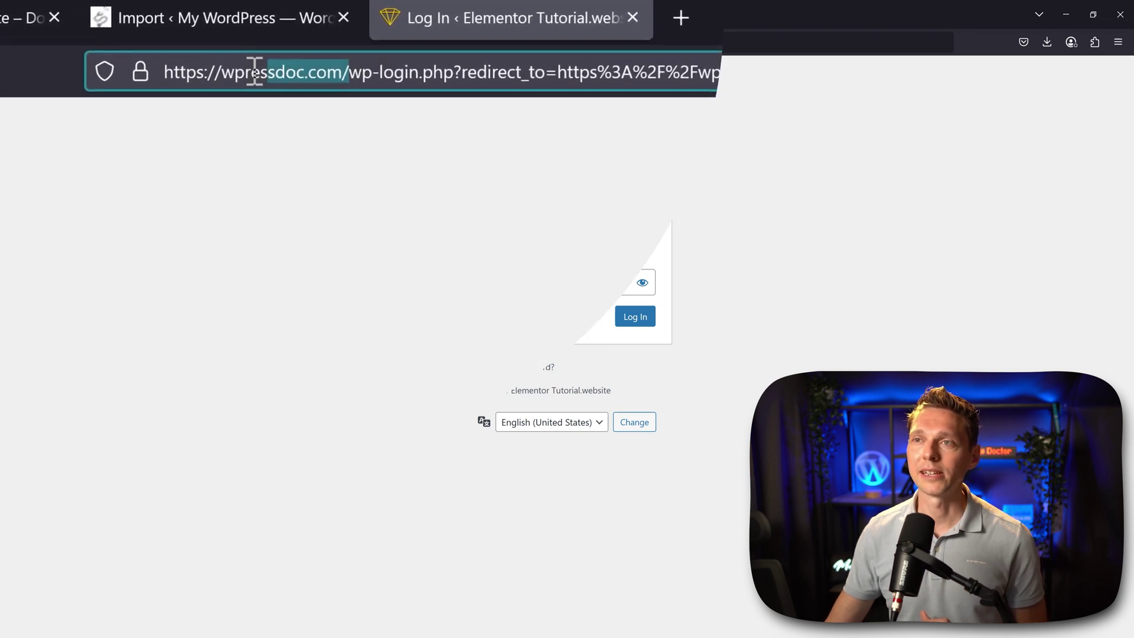
pyautogui.click(306, 73)
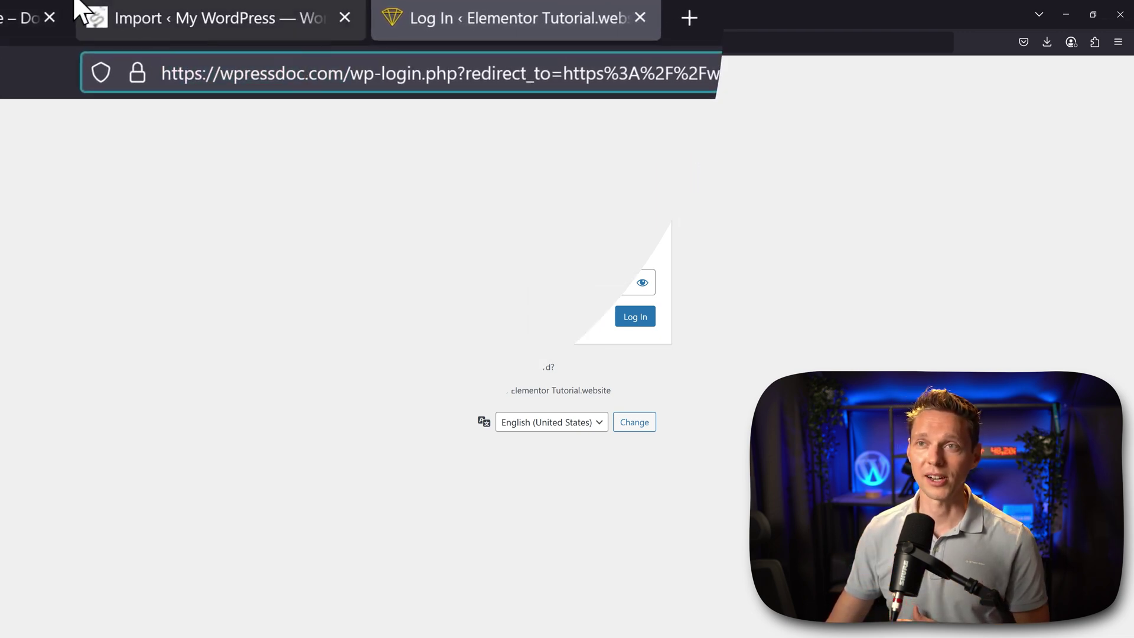
pyautogui.click(42, 2)
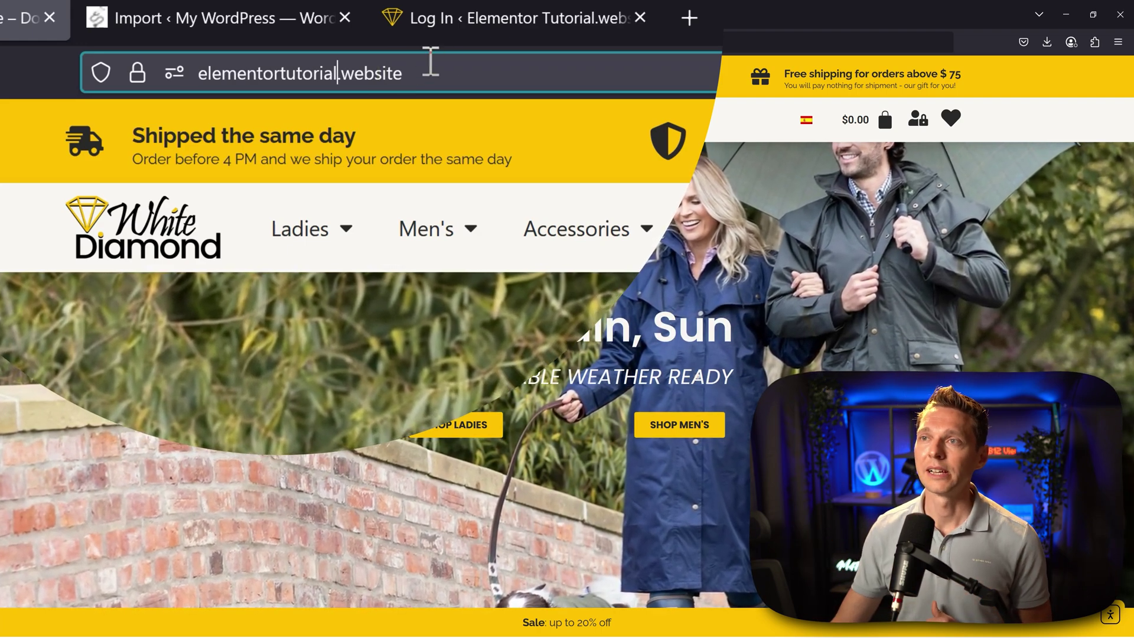
# On the migrated site, save the Post name permalink settings twice
pyautogui.click(479, 19)
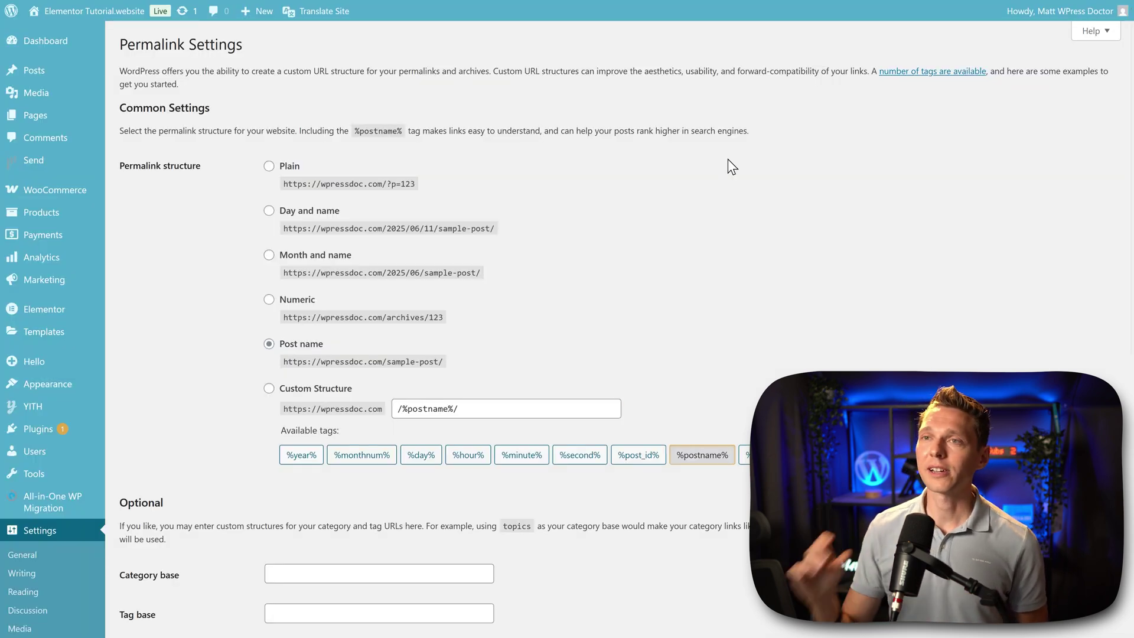
pyautogui.middleClick(690, 207)
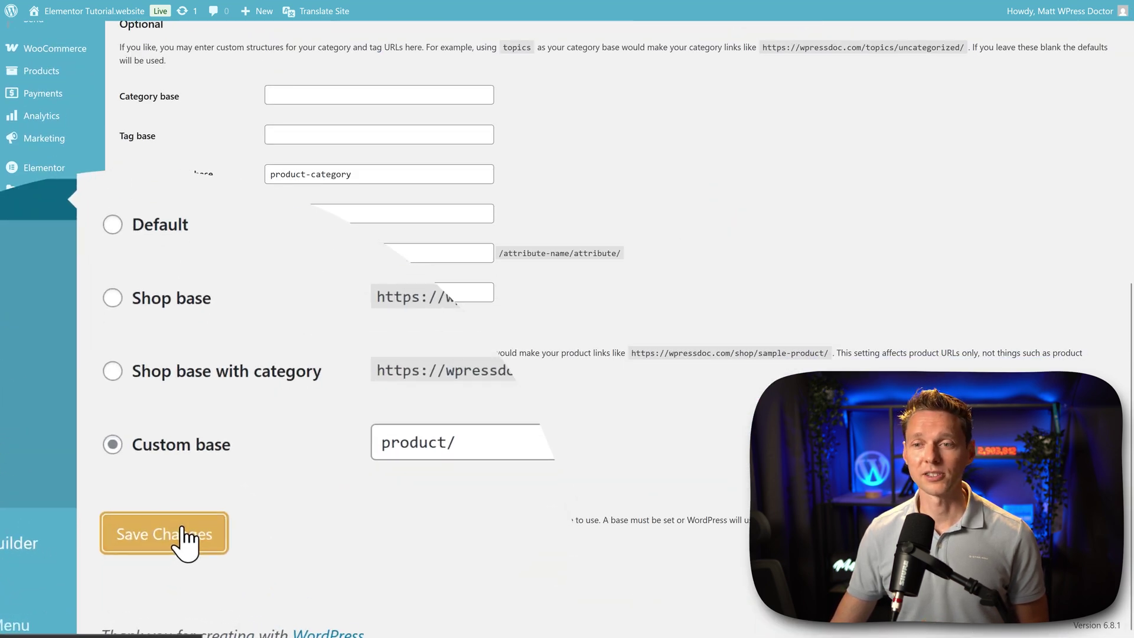
pyautogui.click(222, 535)
pyautogui.middleClick(735, 274)
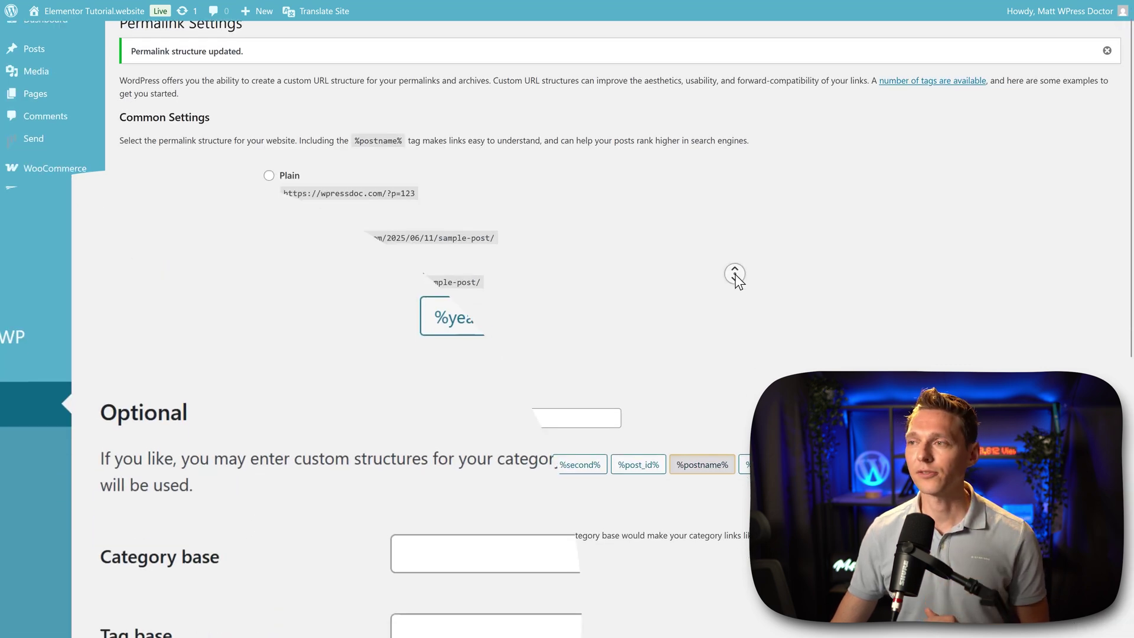
pyautogui.click(182, 540)
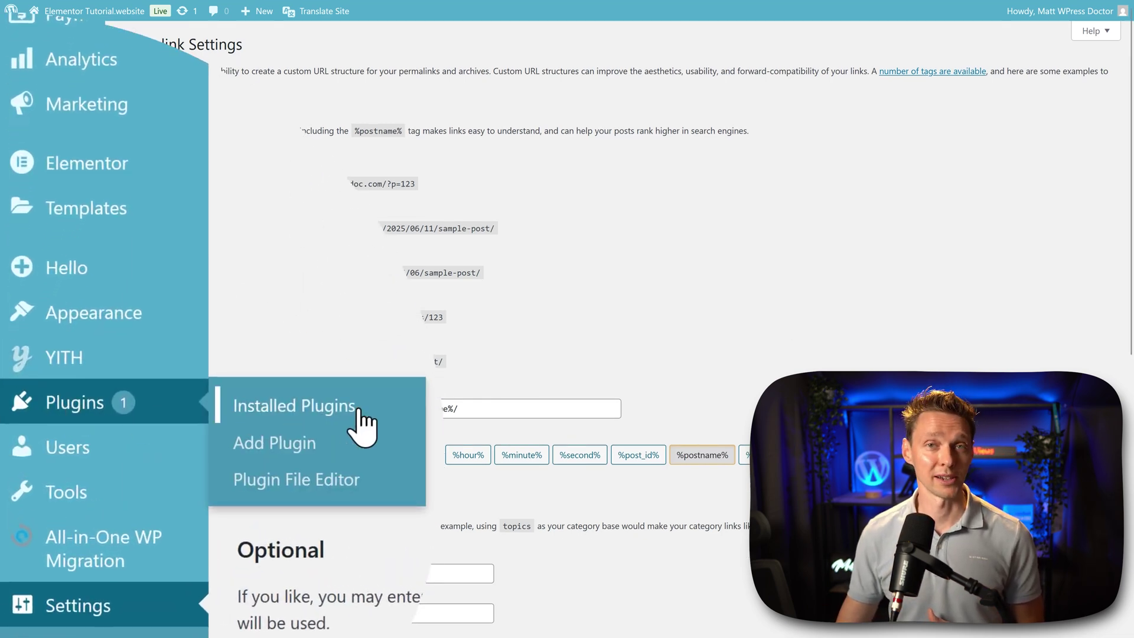
# Delete the All-in-One WP Migration plugin and its data from Installed Plugins
pyautogui.click(358, 411)
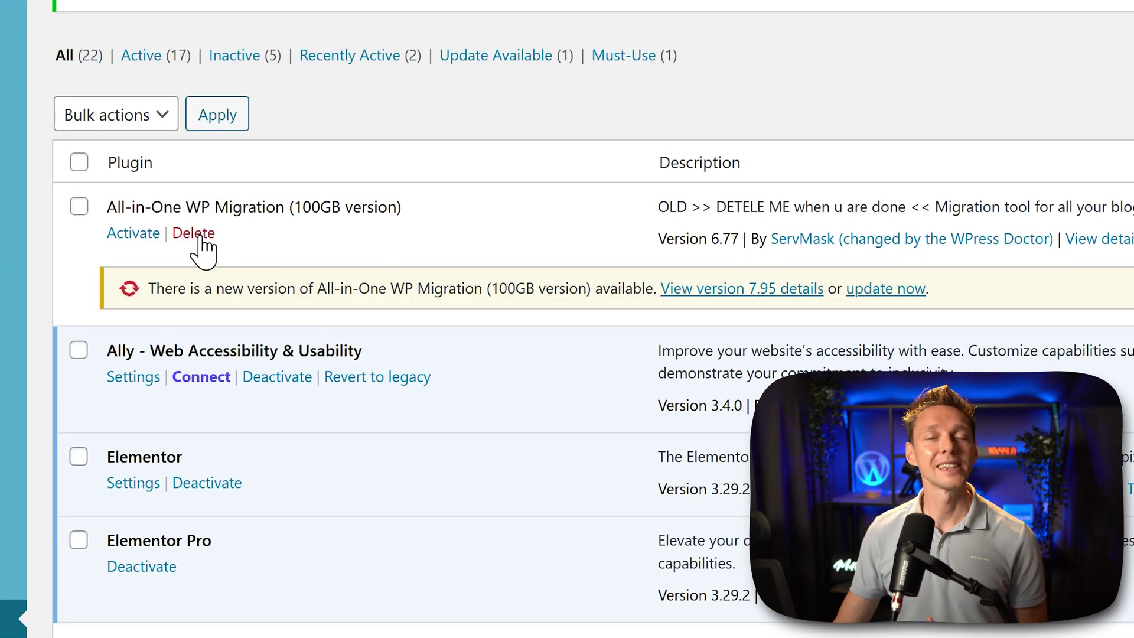
pyautogui.click(200, 234)
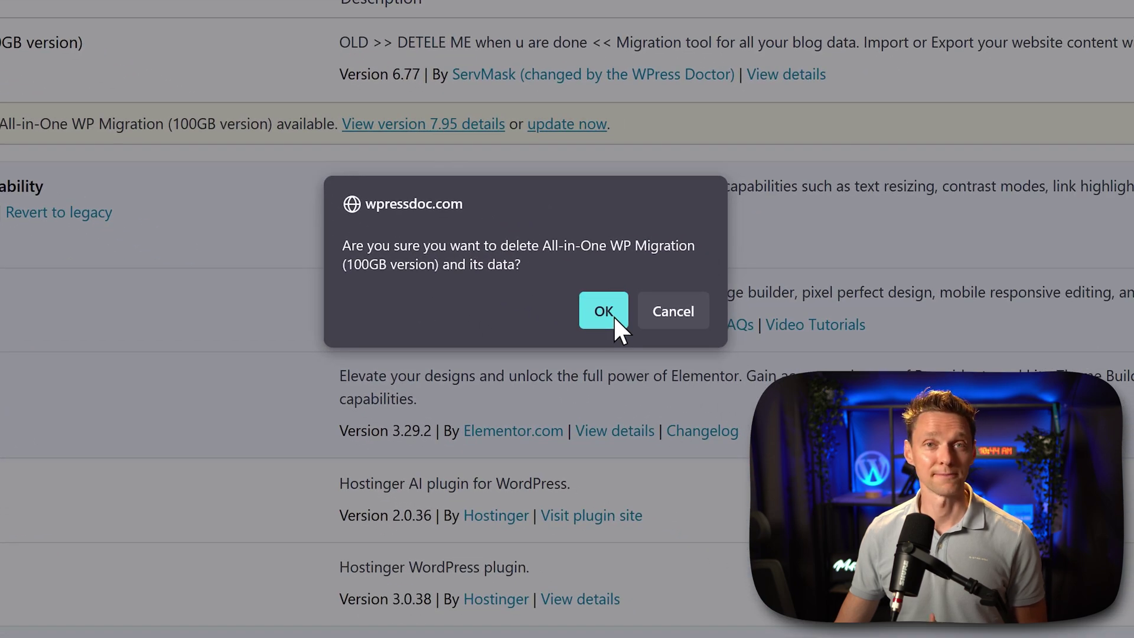
pyautogui.click(614, 317)
# Reactivate the Solid Security Basic plugin
pyautogui.middleClick(506, 107)
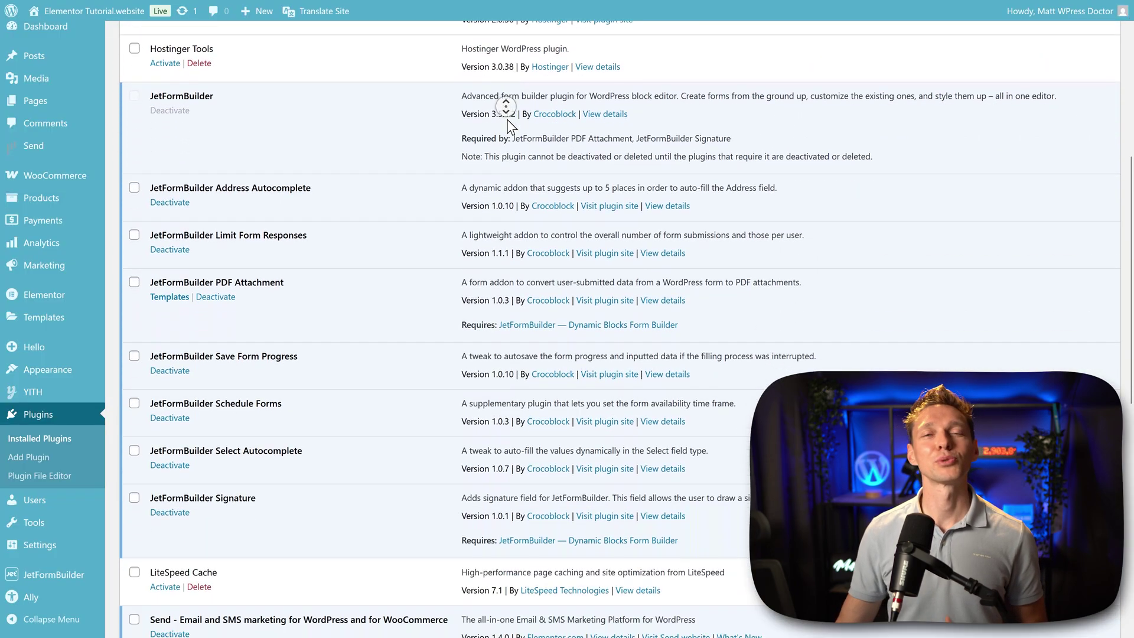
pyautogui.middleClick(506, 122)
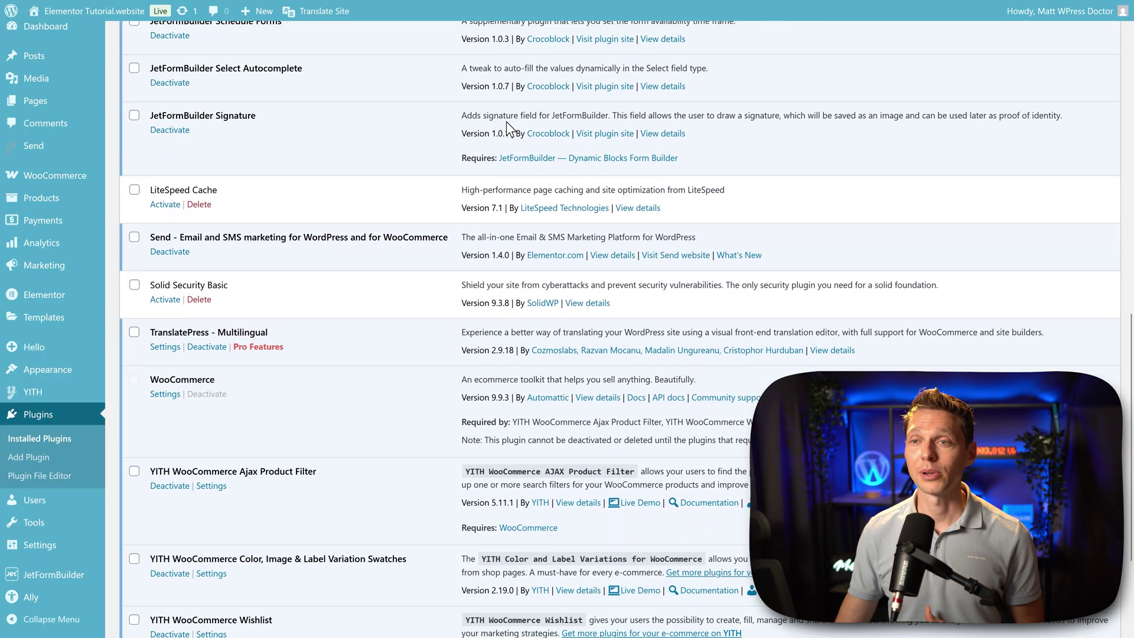
pyautogui.click(166, 300)
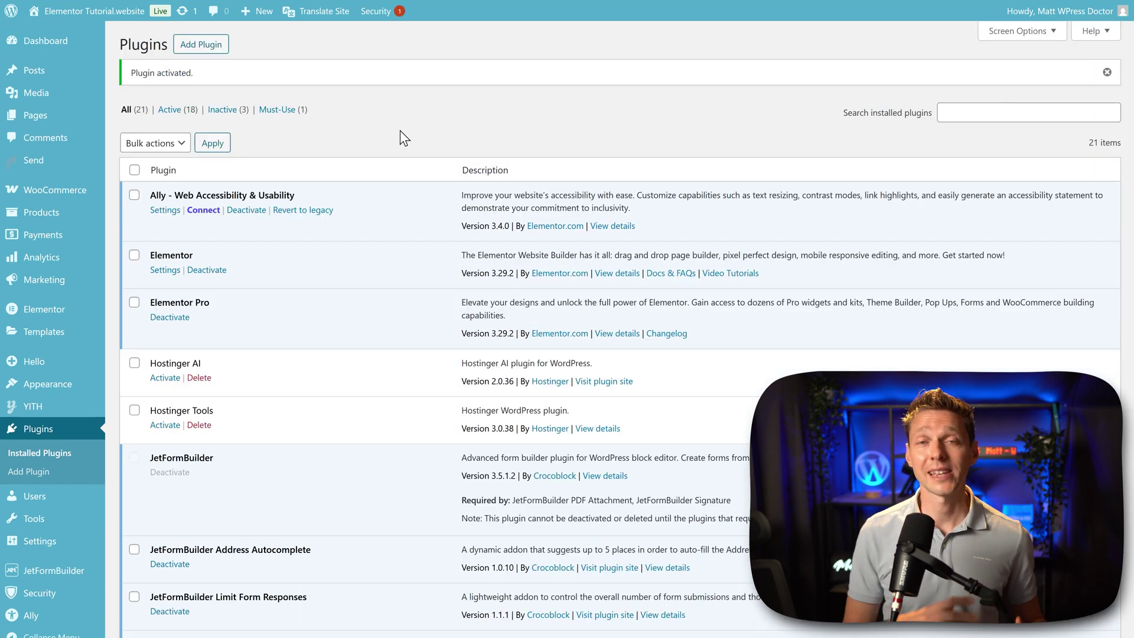